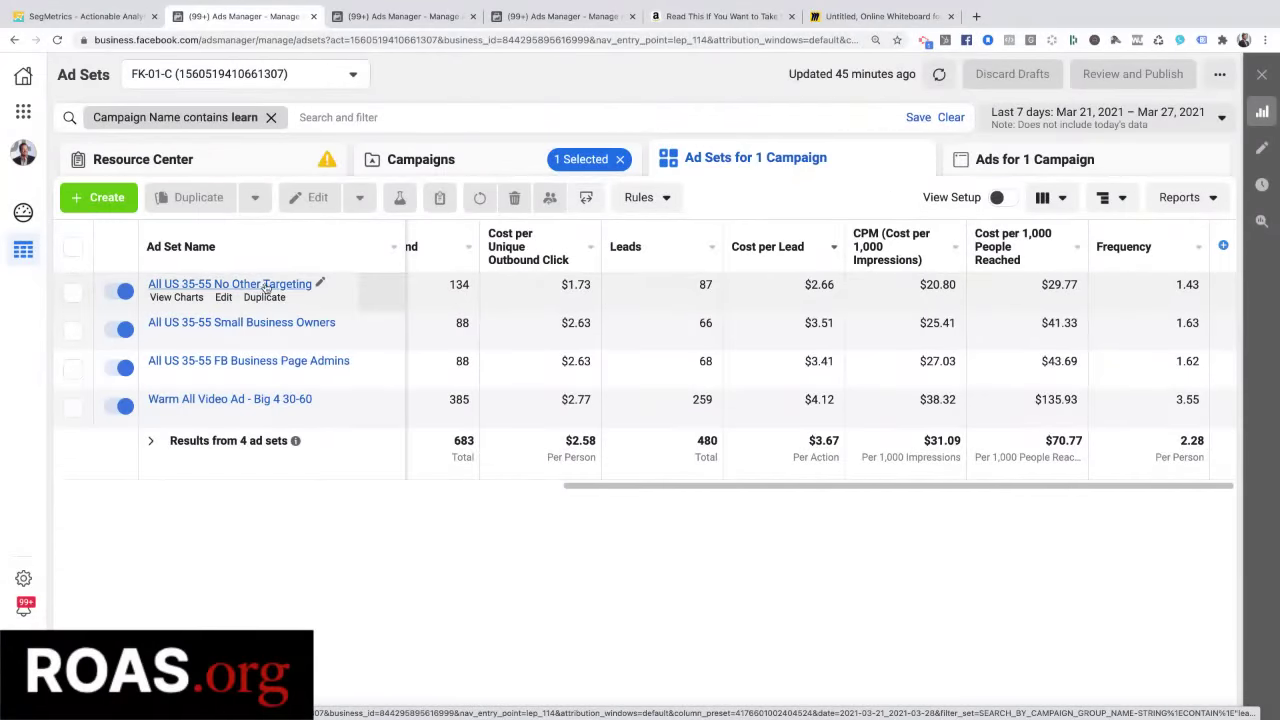
Open the "All US 35-55 No Other Targeting" ad set's settings, review its budget, location and age targeting, and close the editor.
click(72, 292)
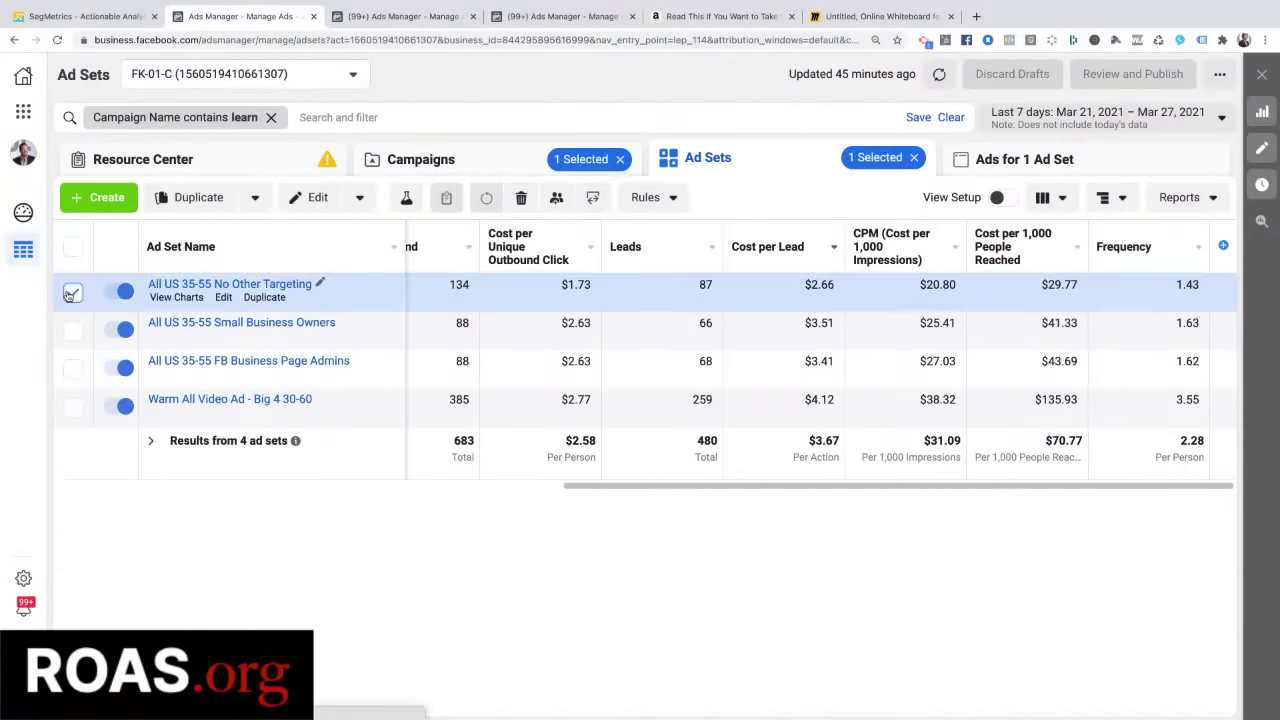
click(223, 298)
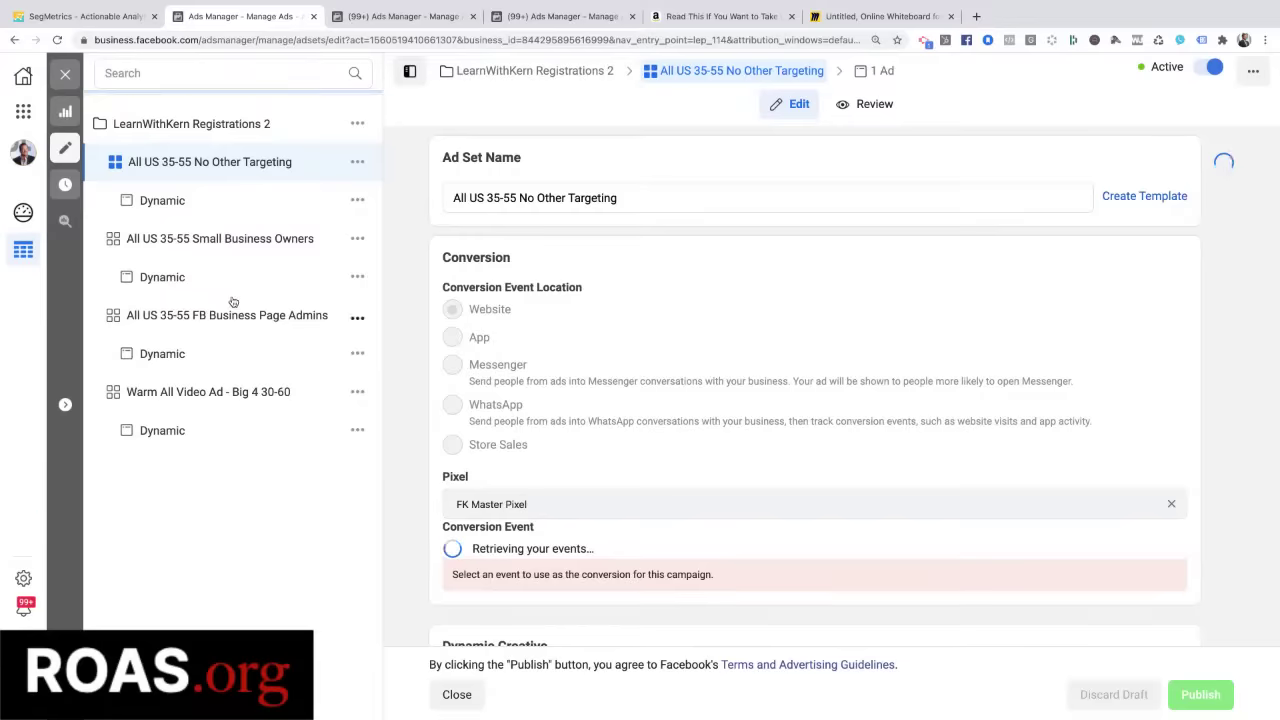
scroll(686, 371, down, 3)
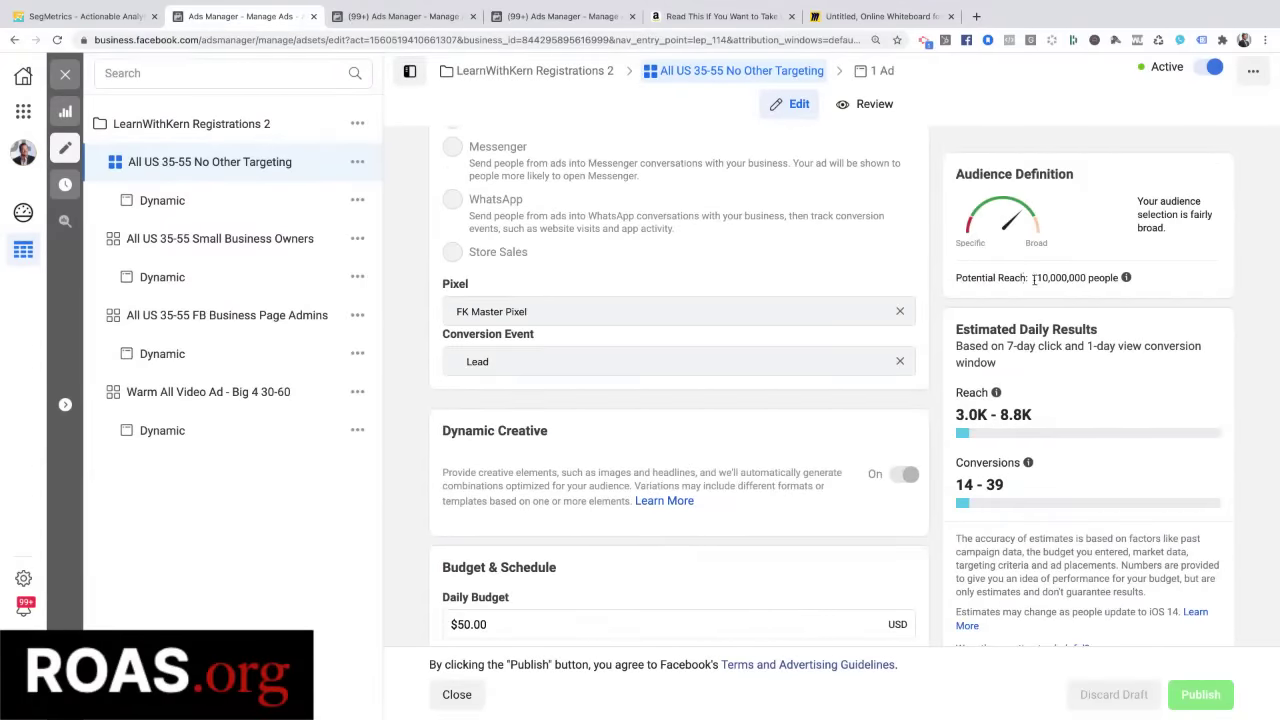
scroll(611, 346, down, 5)
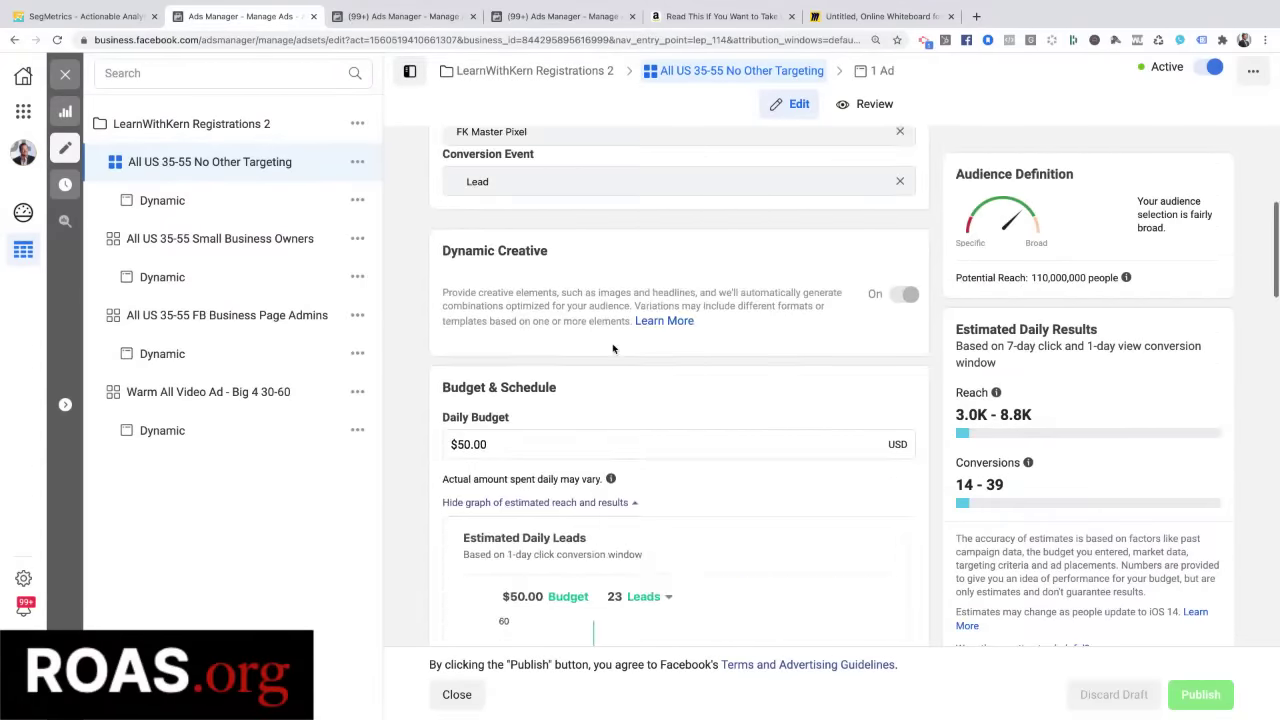
scroll(613, 348, down, 5)
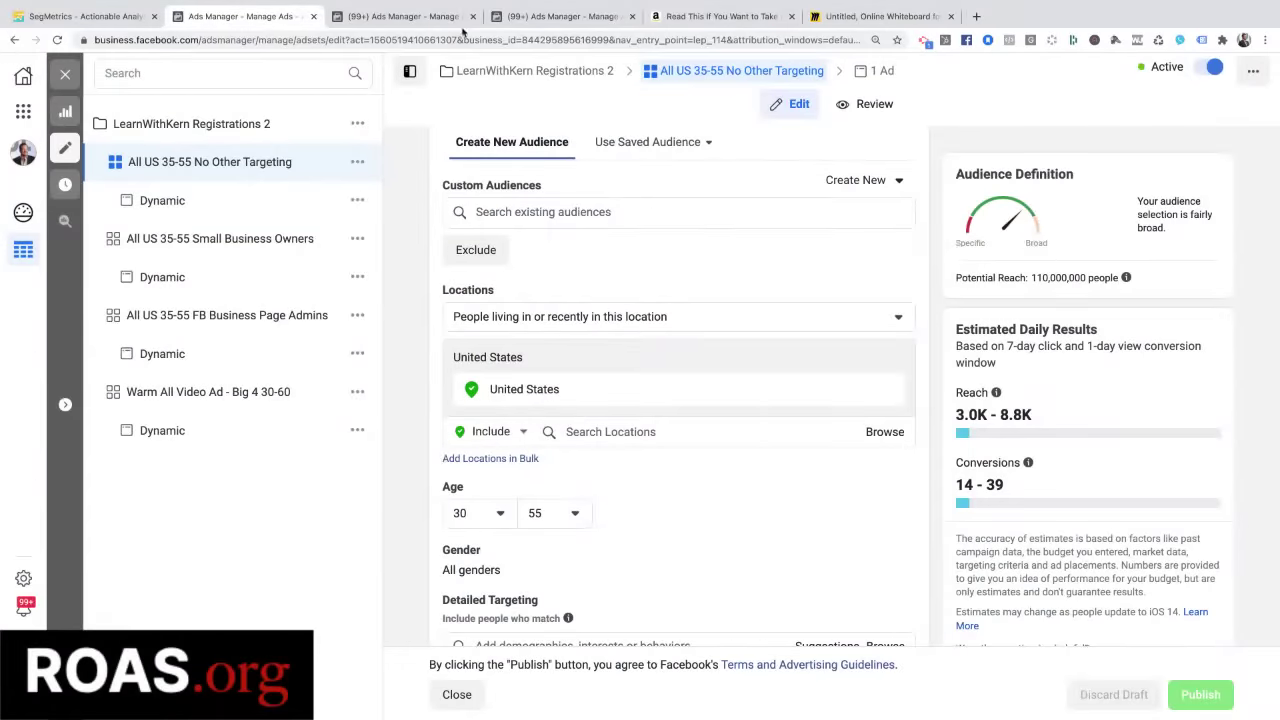
click(65, 74)
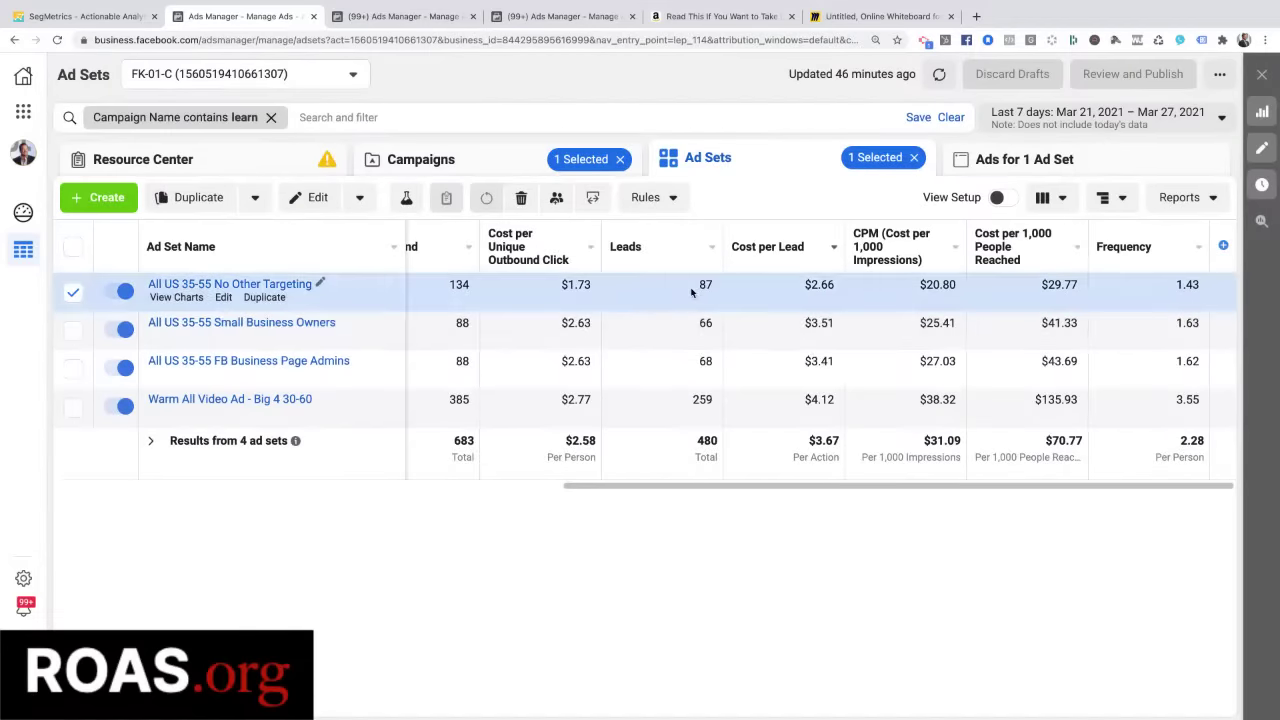
Examine the purchase value, ROAS, cost per purchase and amount spent of the "All US 35-55 No Other Targeting" ad set.
scroll(695, 292, left, 5)
scroll(695, 292, right, 3)
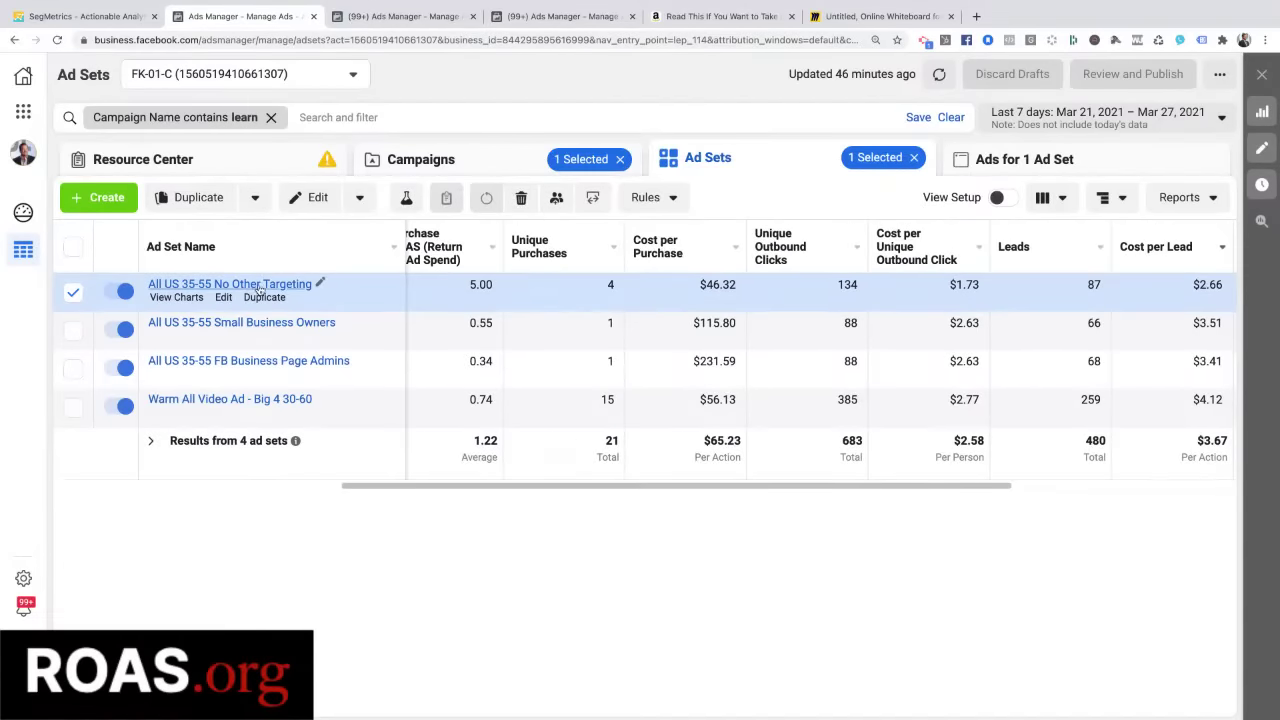
scroll(474, 298, left, 3)
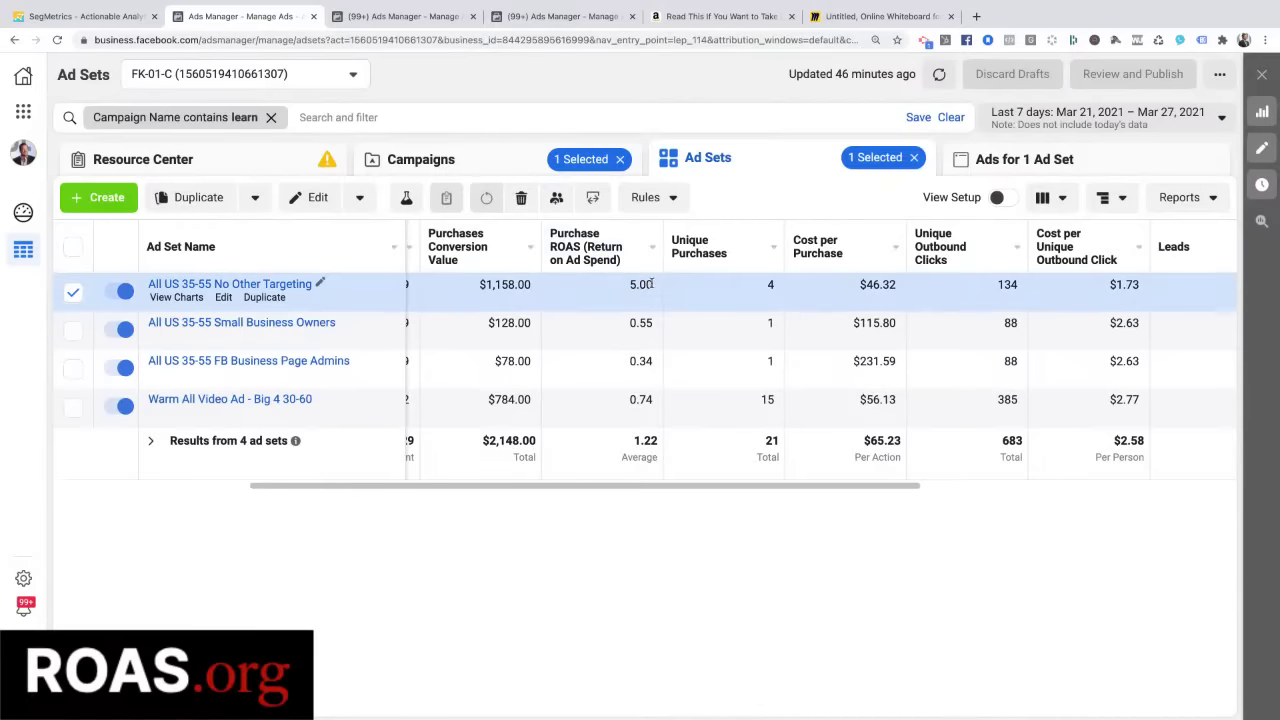
scroll(543, 293, left, 3)
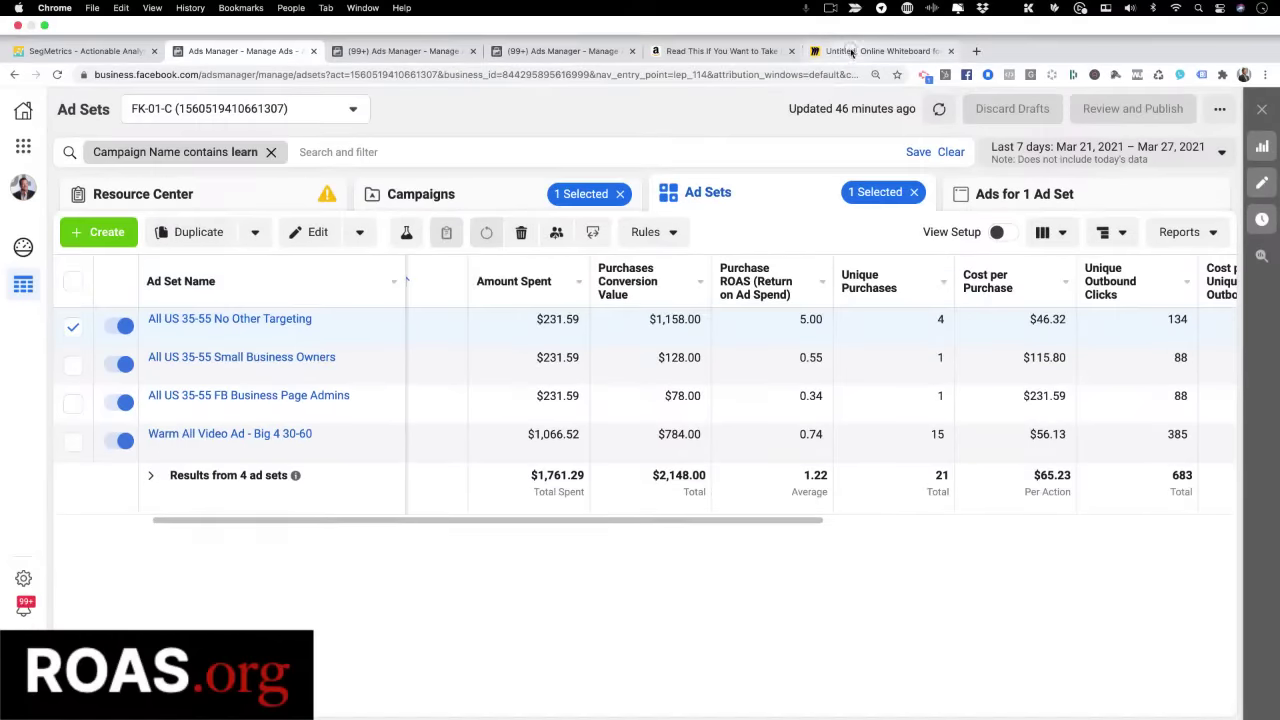
Switch to the Miro whiteboard and delete the handwritten "READ THIS" strokes from the board.
click(851, 51)
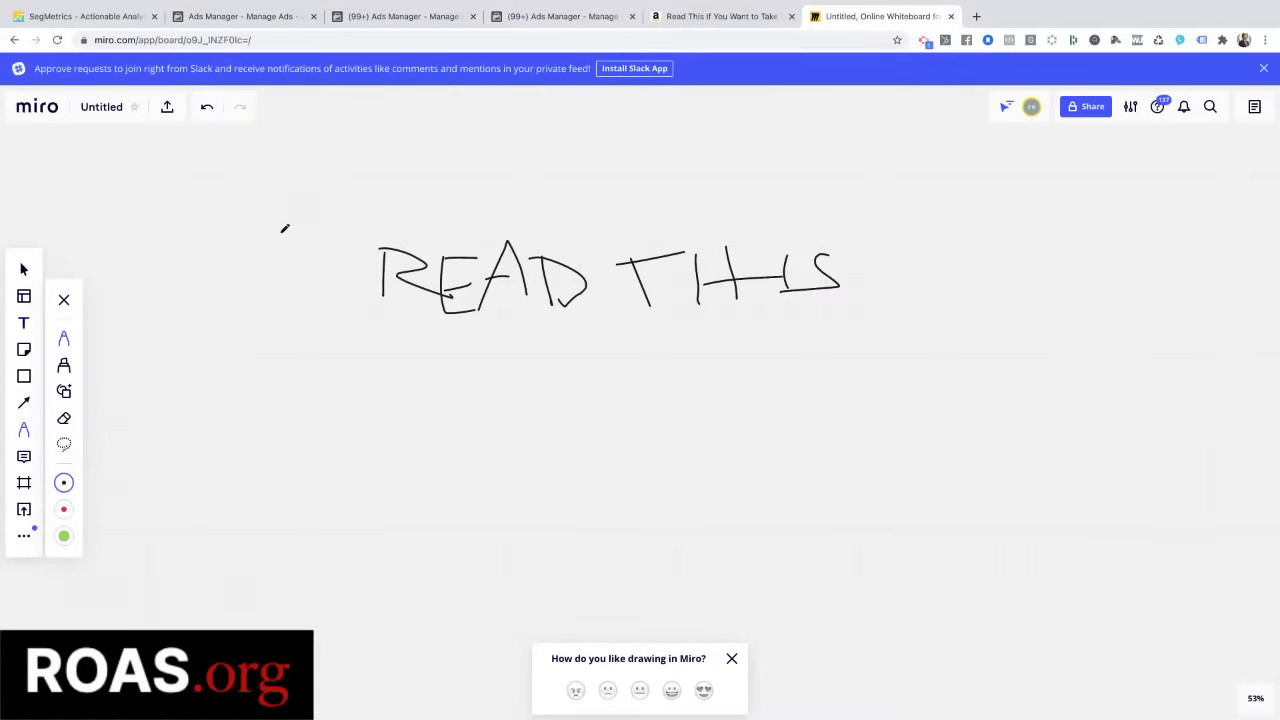
click(25, 270)
drag(329, 220, 937, 326)
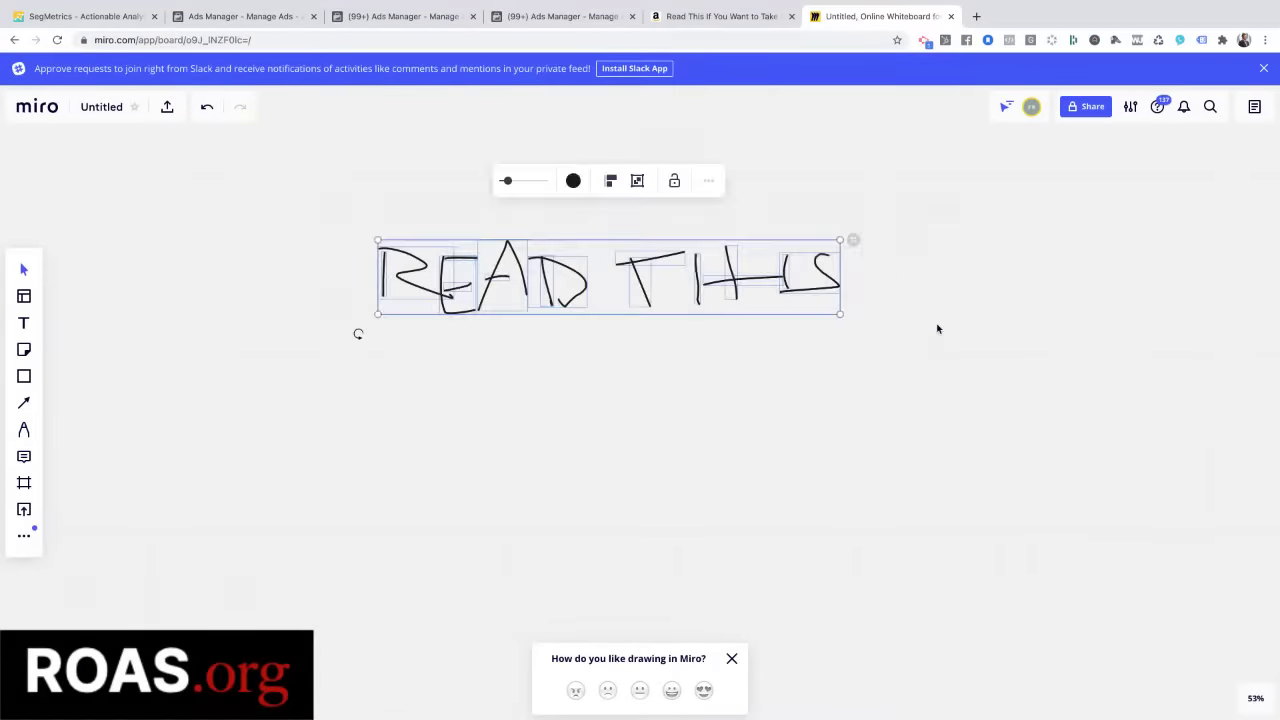
key(Delete)
Draw a freehand iceberg outline crossed by a horizontal waterline, with an arrow from a handwritten "ATT" label to its tip.
click(24, 433)
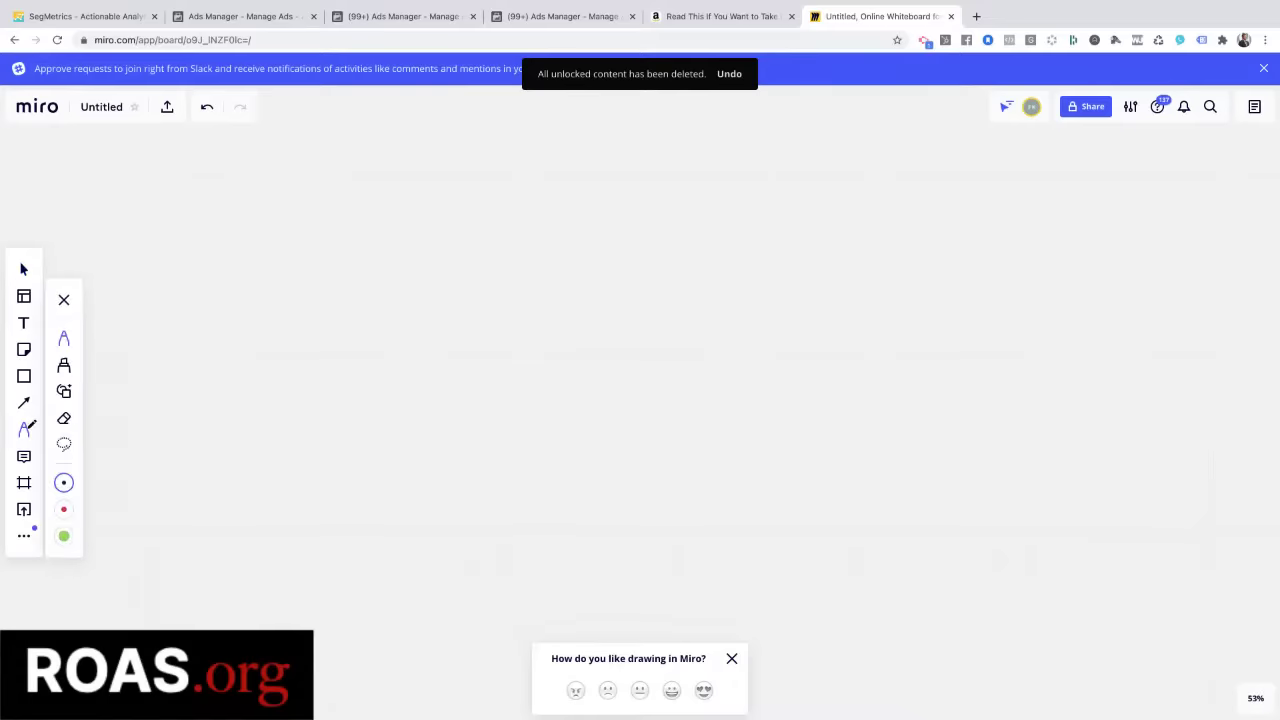
mouse_move(589, 183)
mouse_down()
mouse_move(417, 475)
mouse_move(370, 603)
mouse_up()
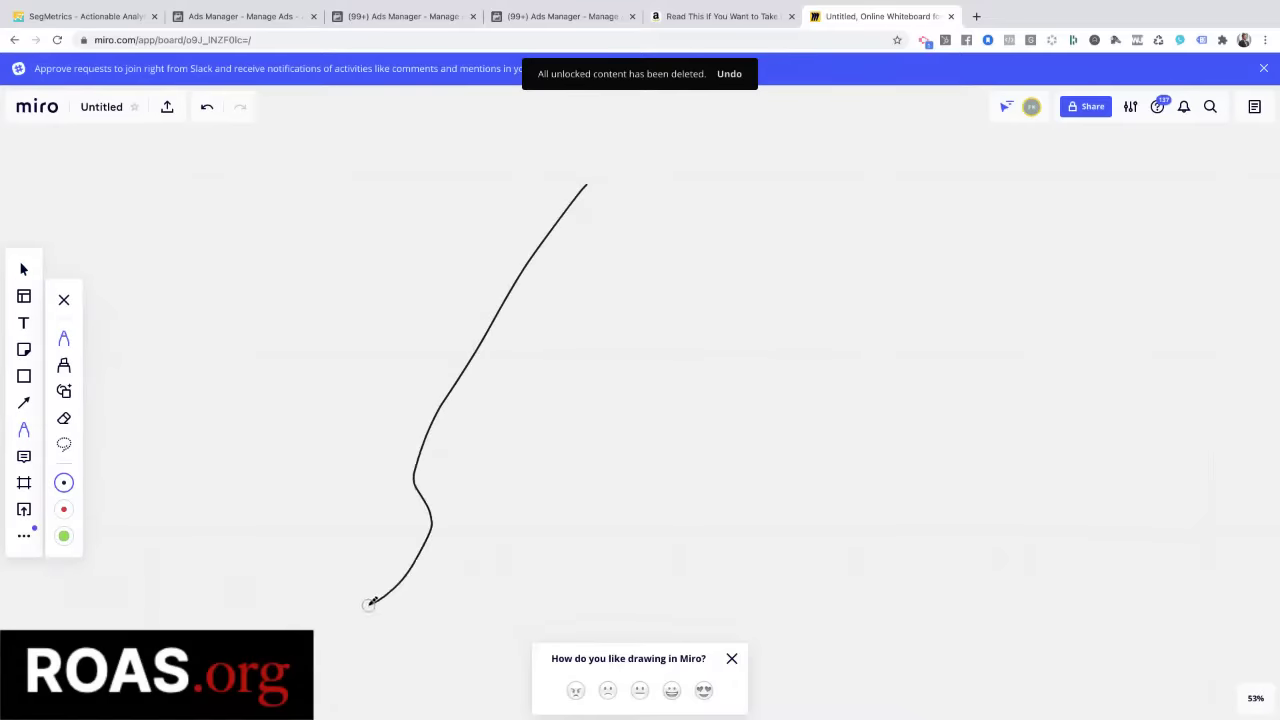
mouse_move(582, 190)
mouse_down()
mouse_move(989, 446)
mouse_move(1151, 610)
mouse_up()
drag(126, 263, 1004, 245)
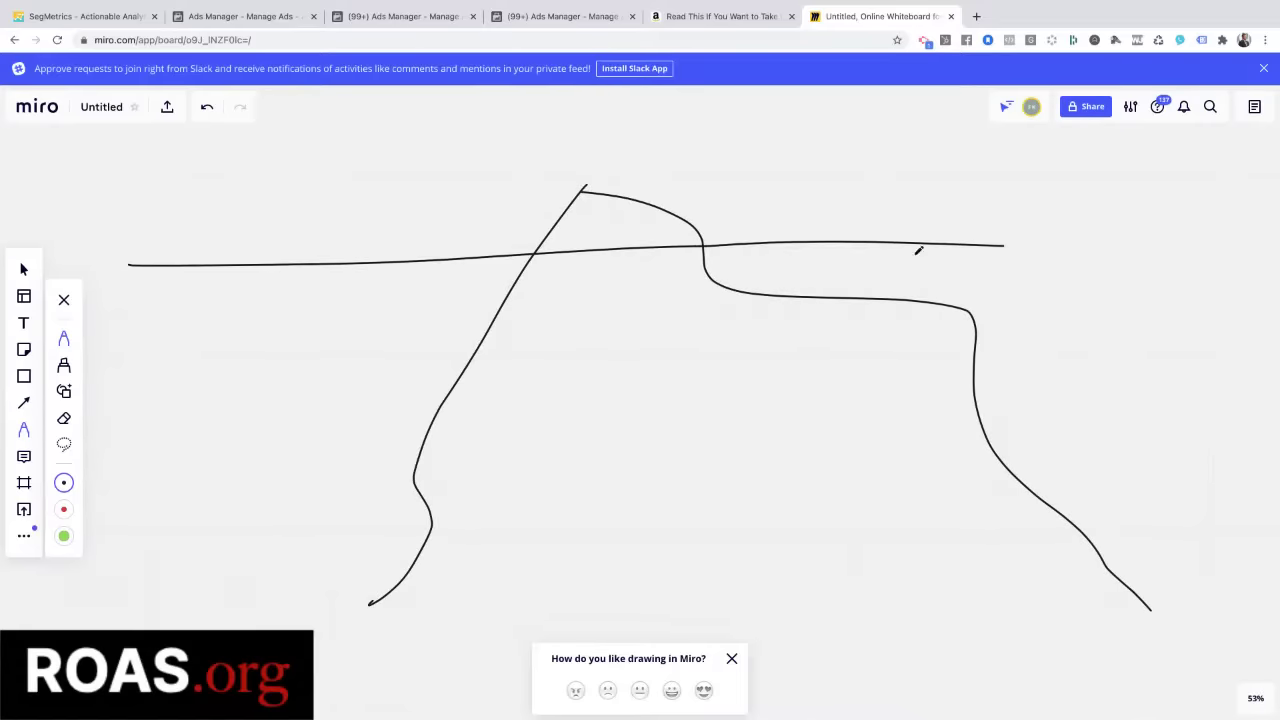
drag(623, 225, 762, 182)
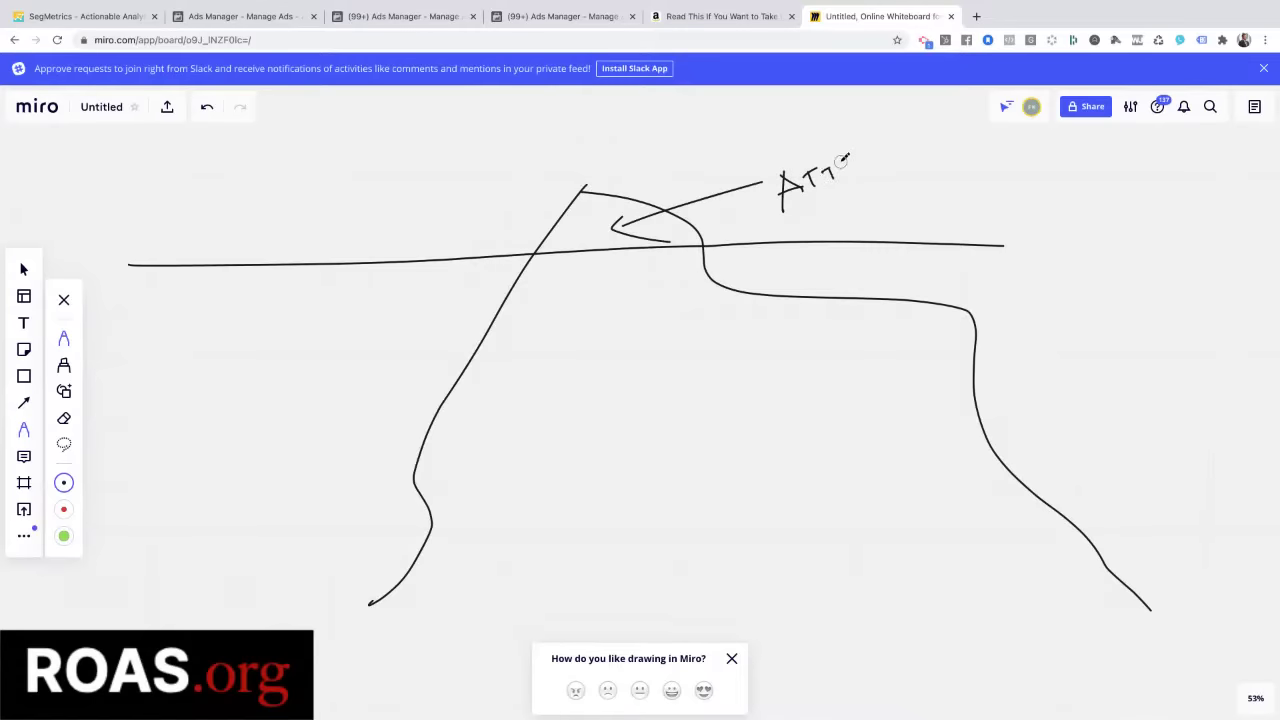
Return to Ads Manager and compare the four ad sets' spend, purchases, clicks, leads, CPM and frequency figures.
click(262, 18)
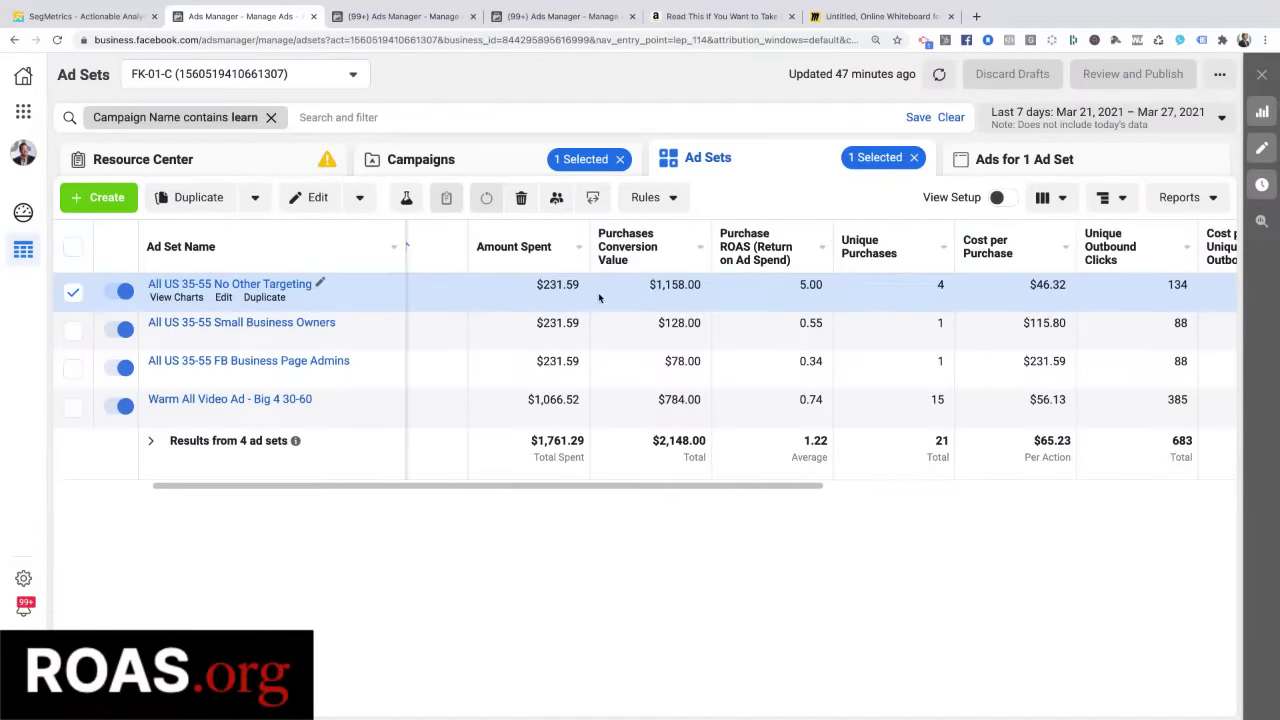
scroll(599, 297, right, 10)
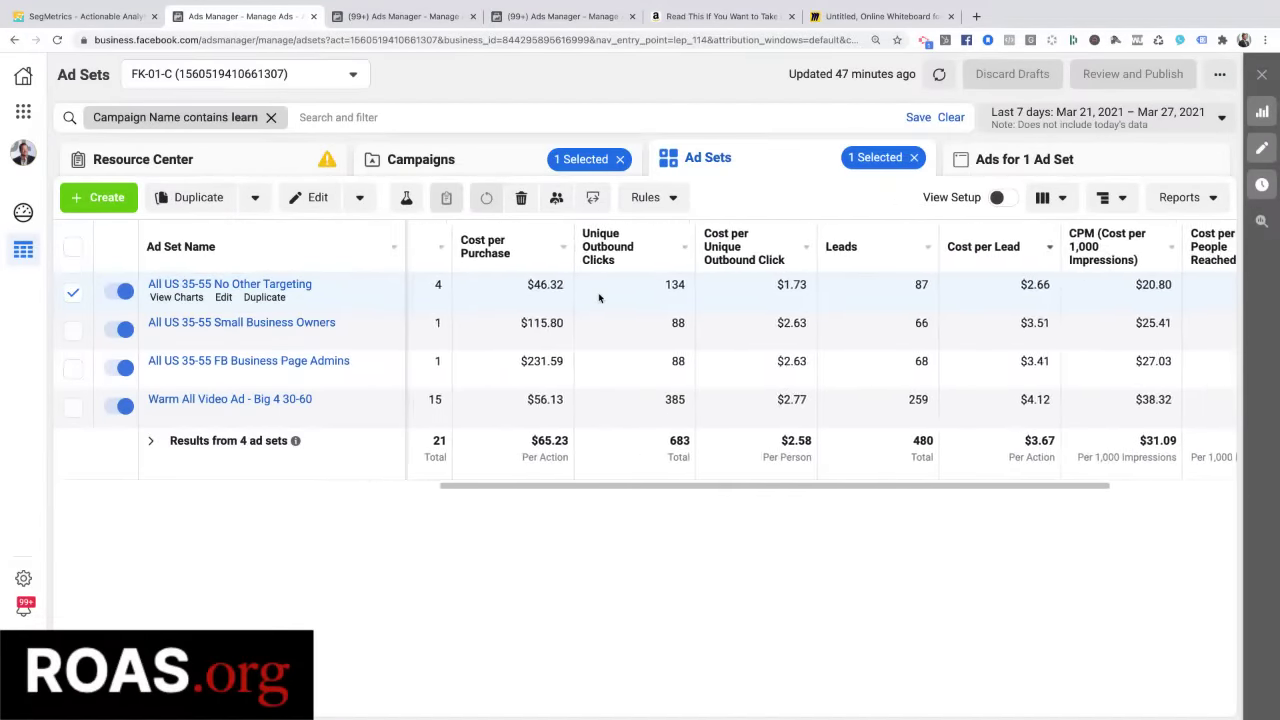
scroll(599, 297, right, 5)
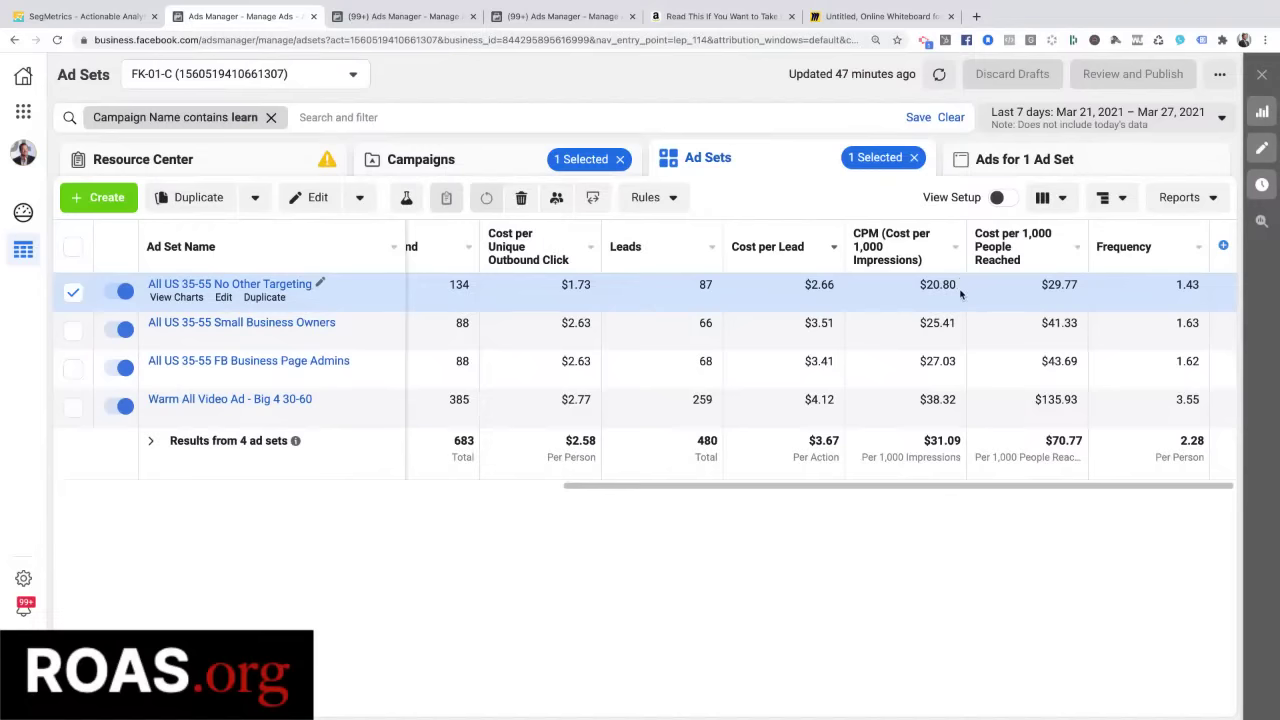
scroll(827, 290, left, 2)
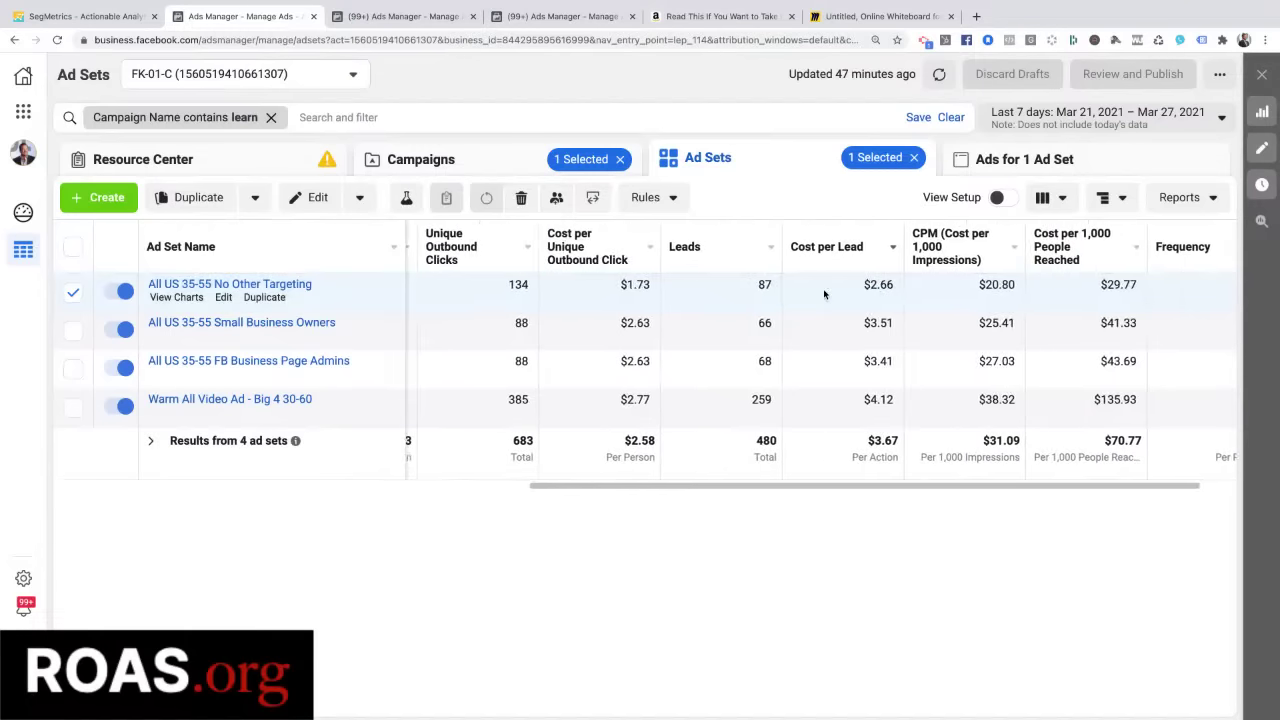
scroll(855, 292, left, 5)
scroll(857, 293, right, 5)
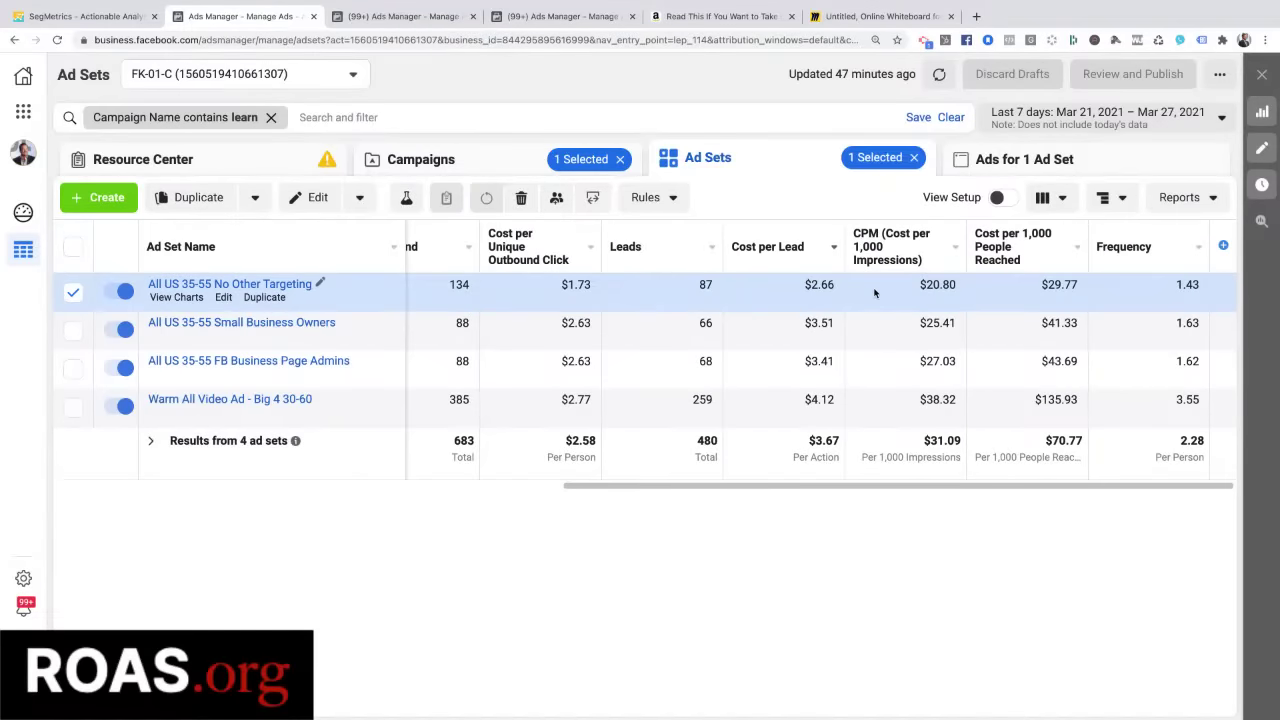
scroll(874, 292, left, 4)
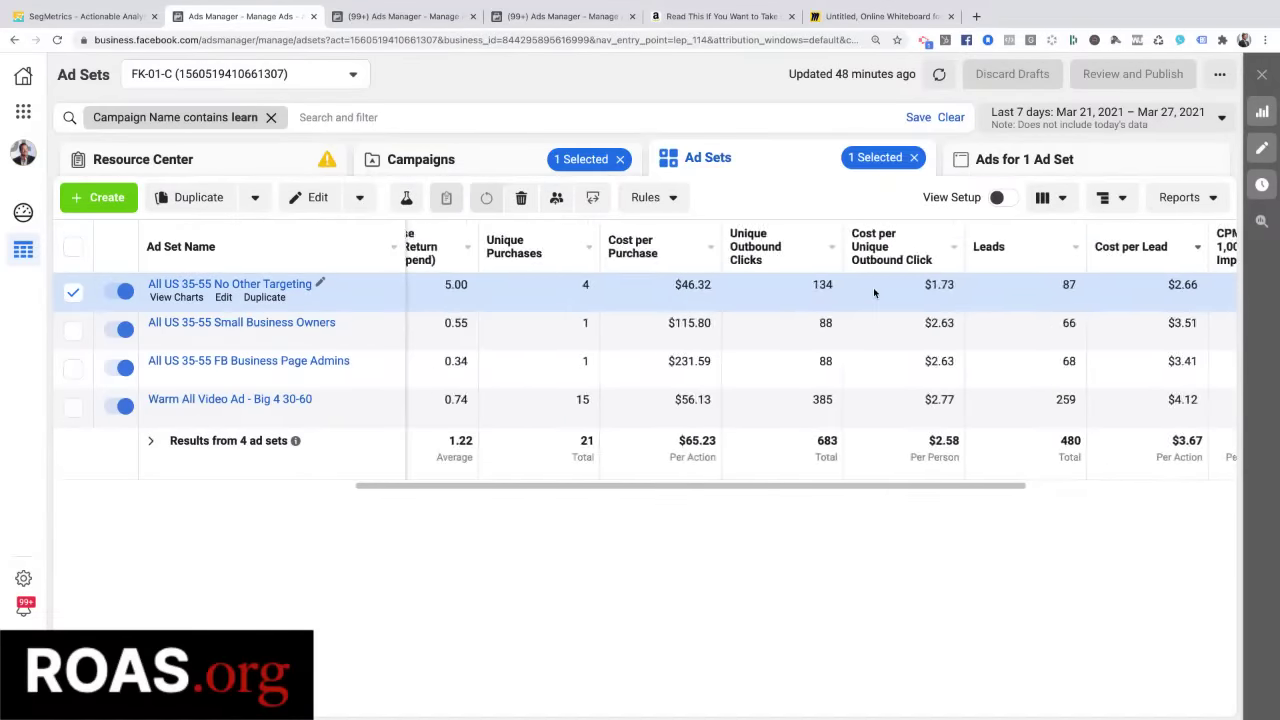
scroll(874, 292, left, 5)
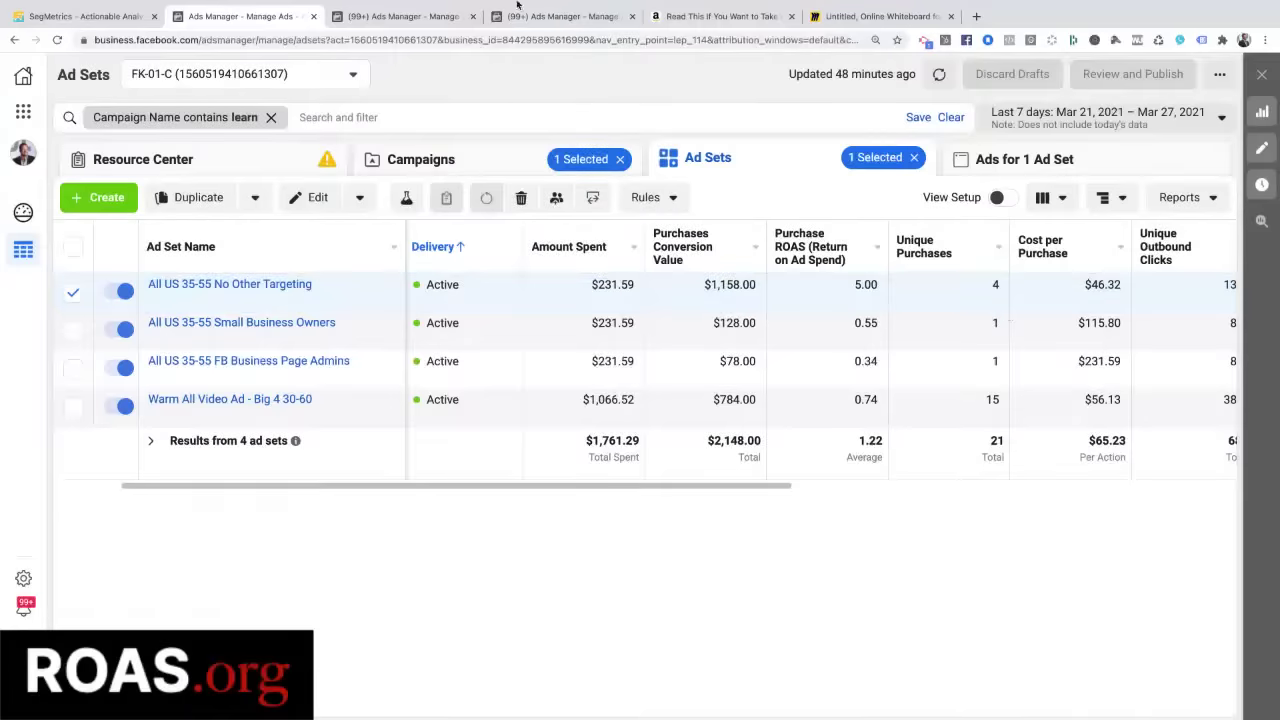
In the second Ads Manager session, select the "4 Course Bundle Simple Image" campaign and list its ad sets.
click(397, 17)
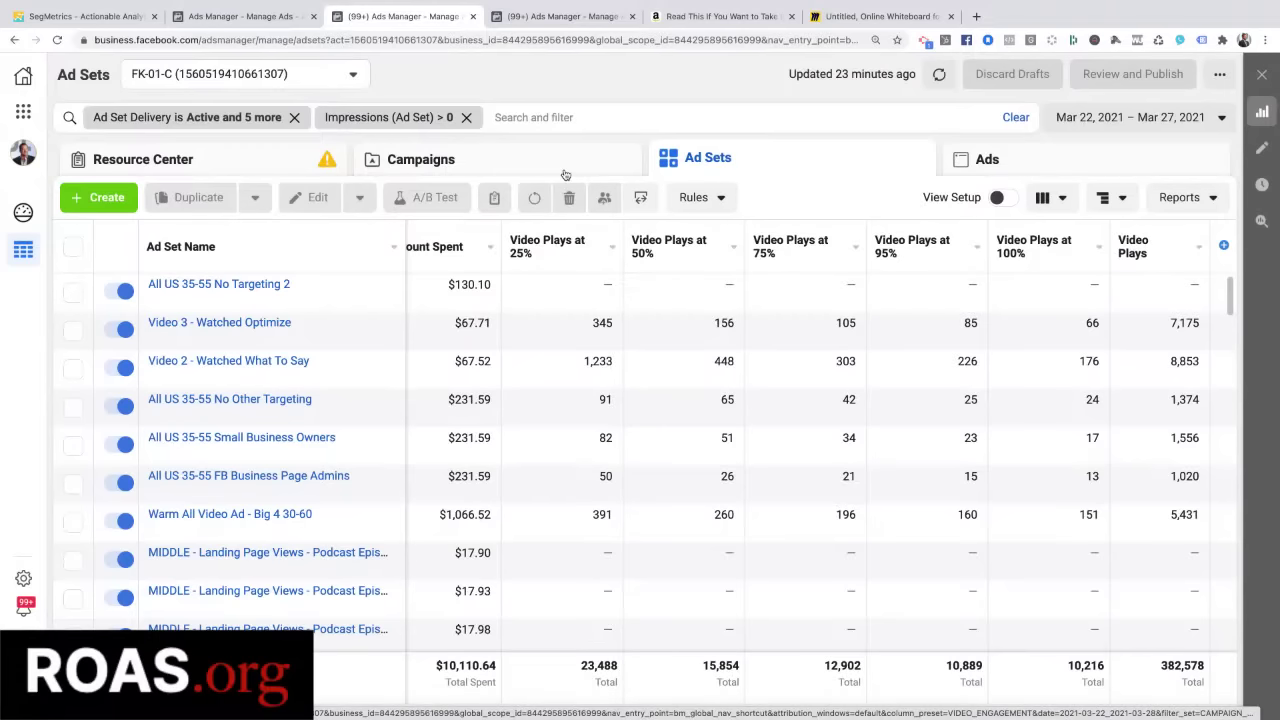
click(418, 164)
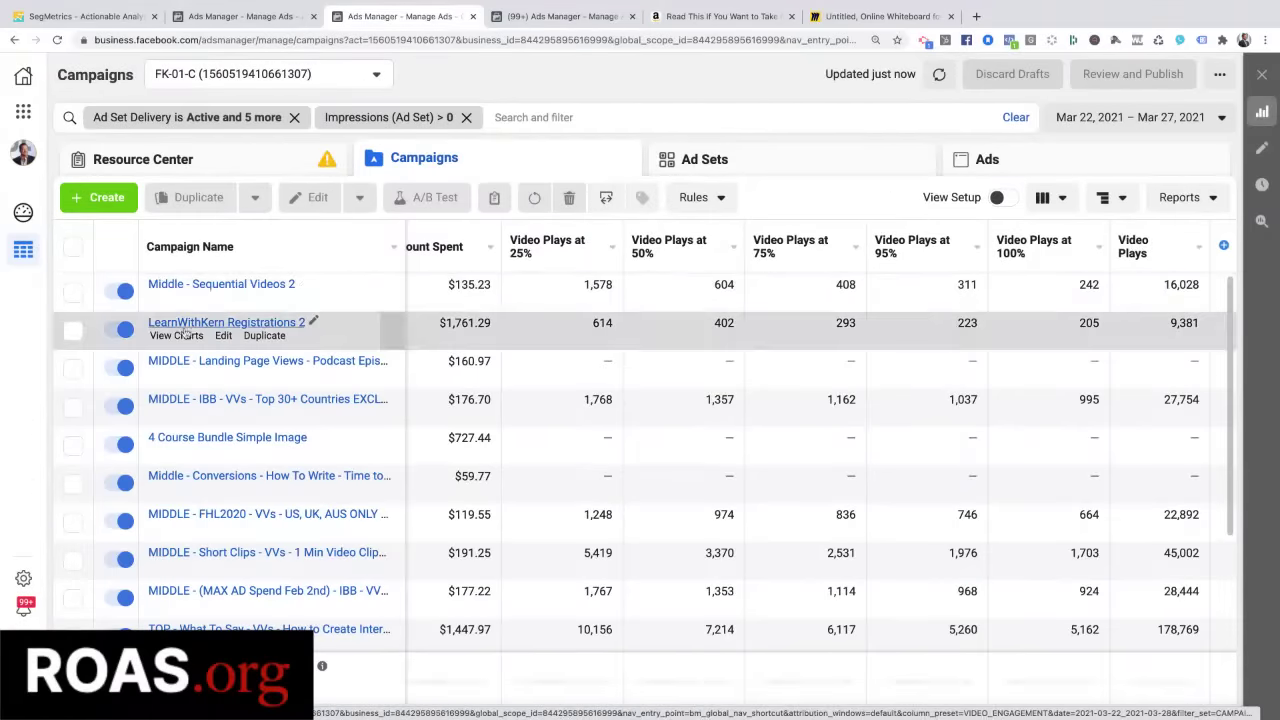
click(73, 452)
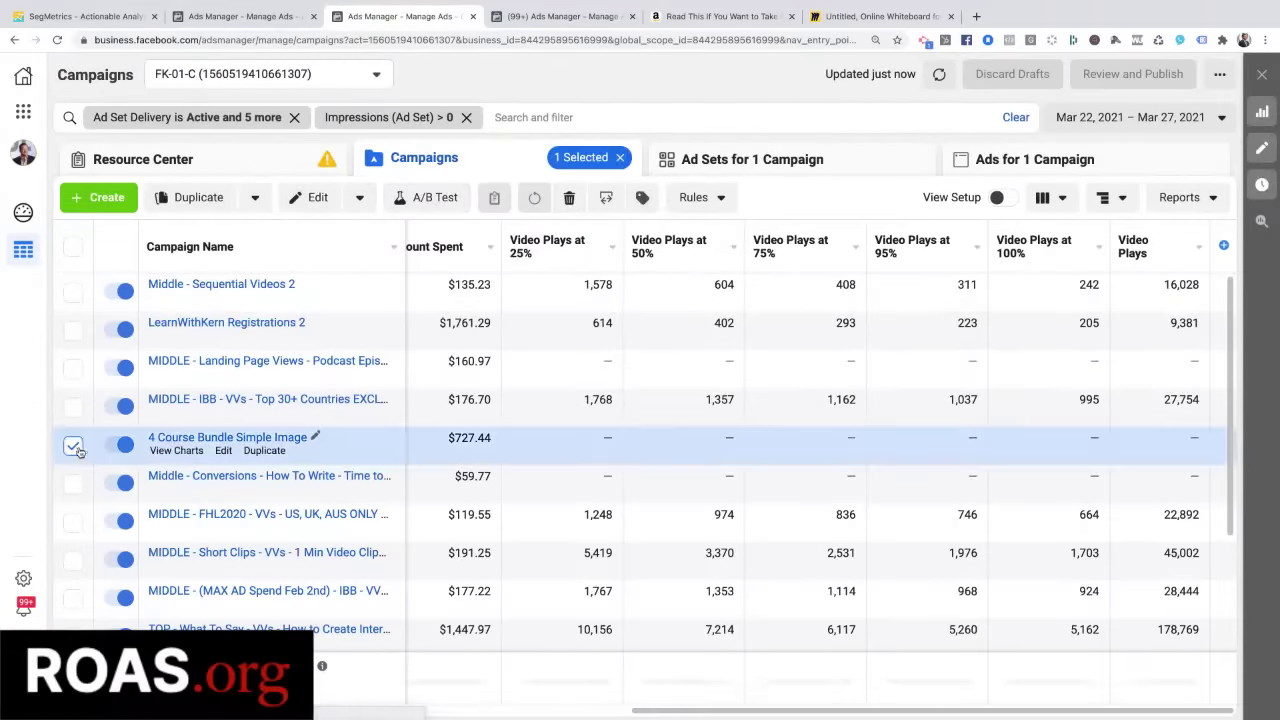
click(742, 160)
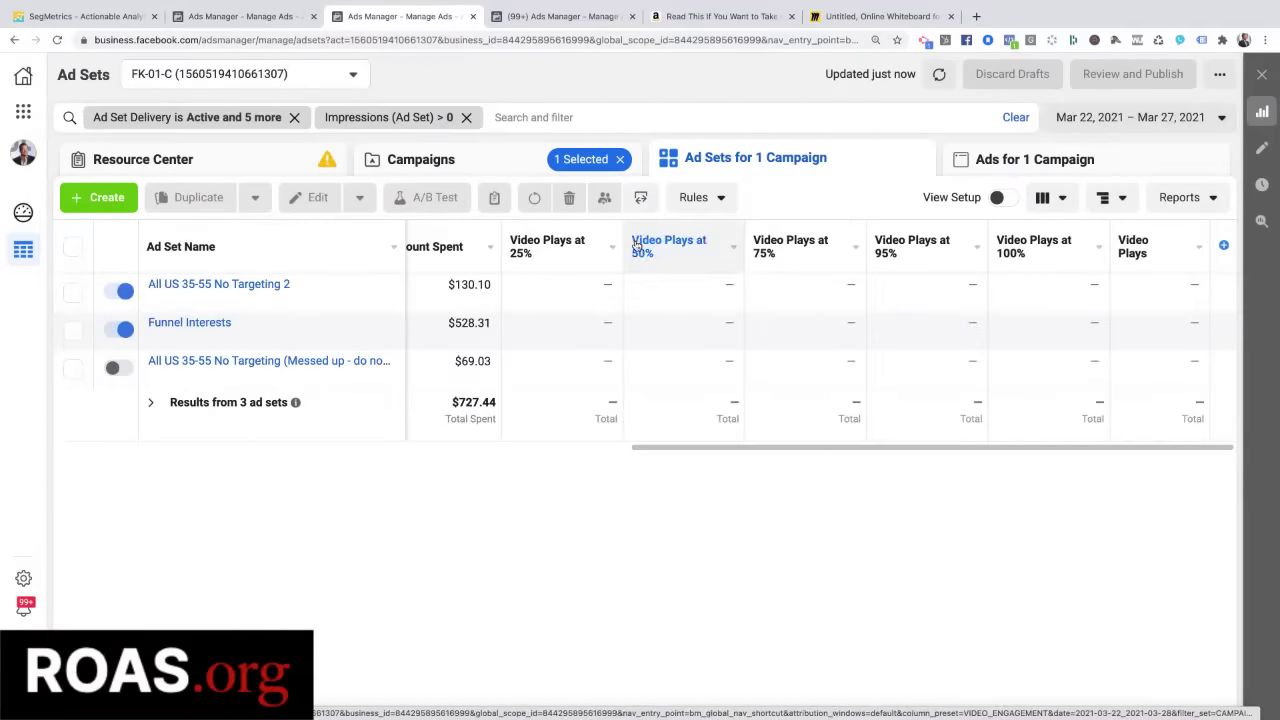
Show the campaign's ad sets with the "SUPER SIMPLE 2021" column preset.
mouse_move(643, 243)
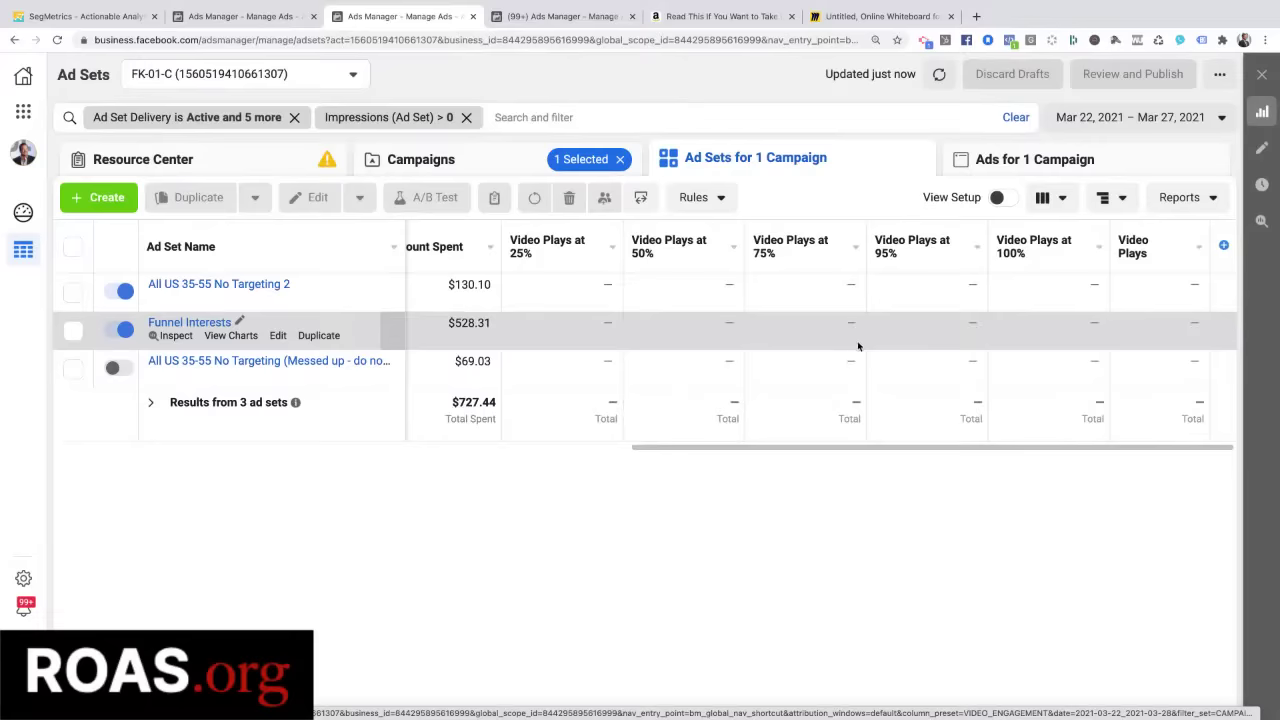
scroll(858, 346, left, 5)
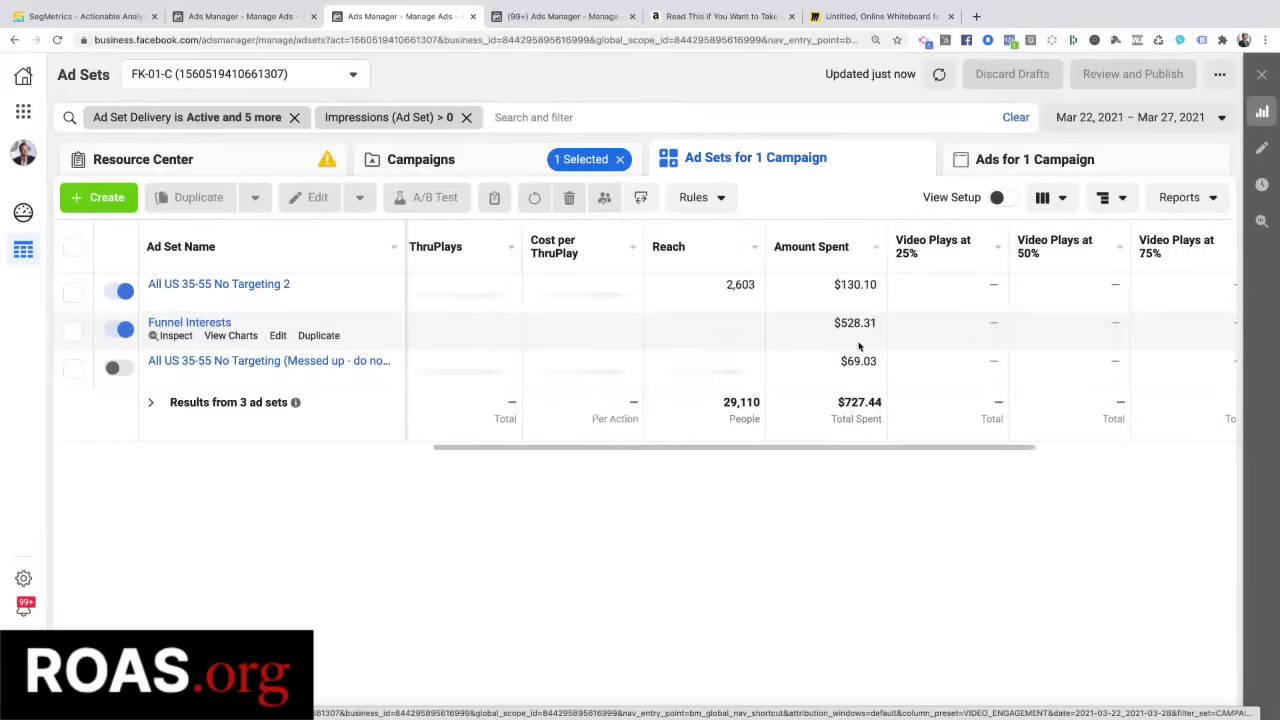
scroll(858, 346, right, 1)
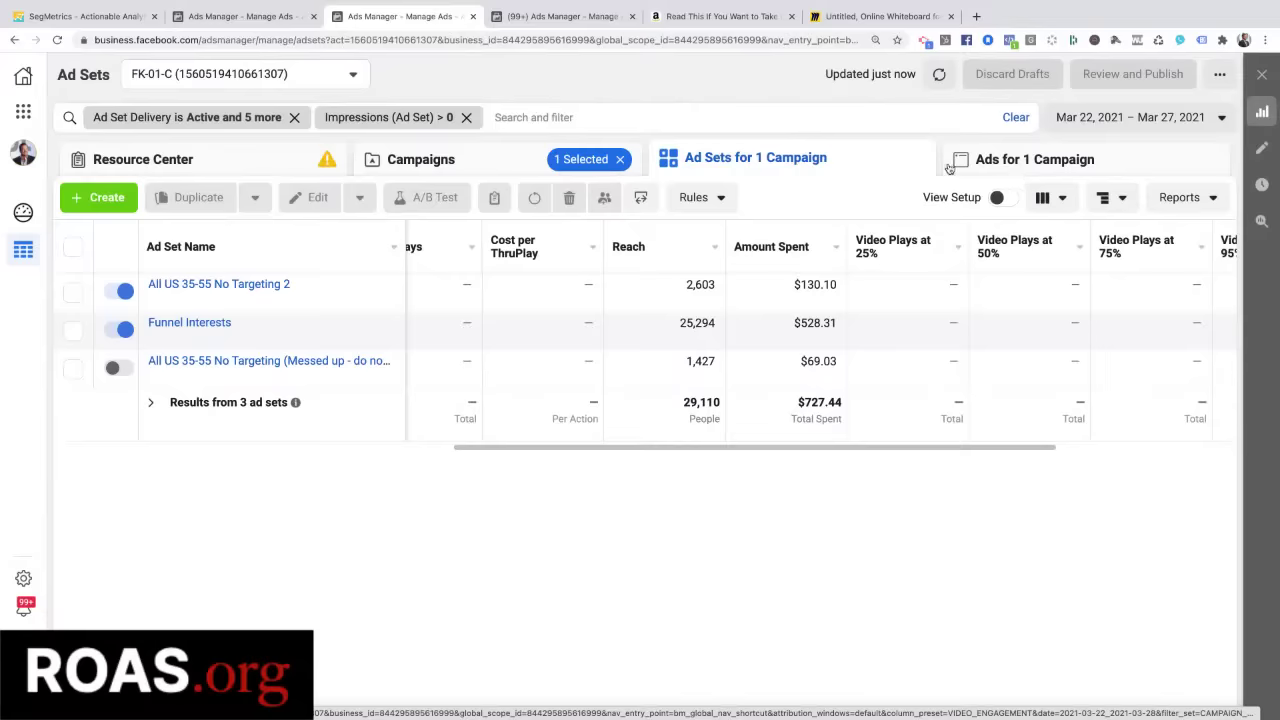
click(1050, 197)
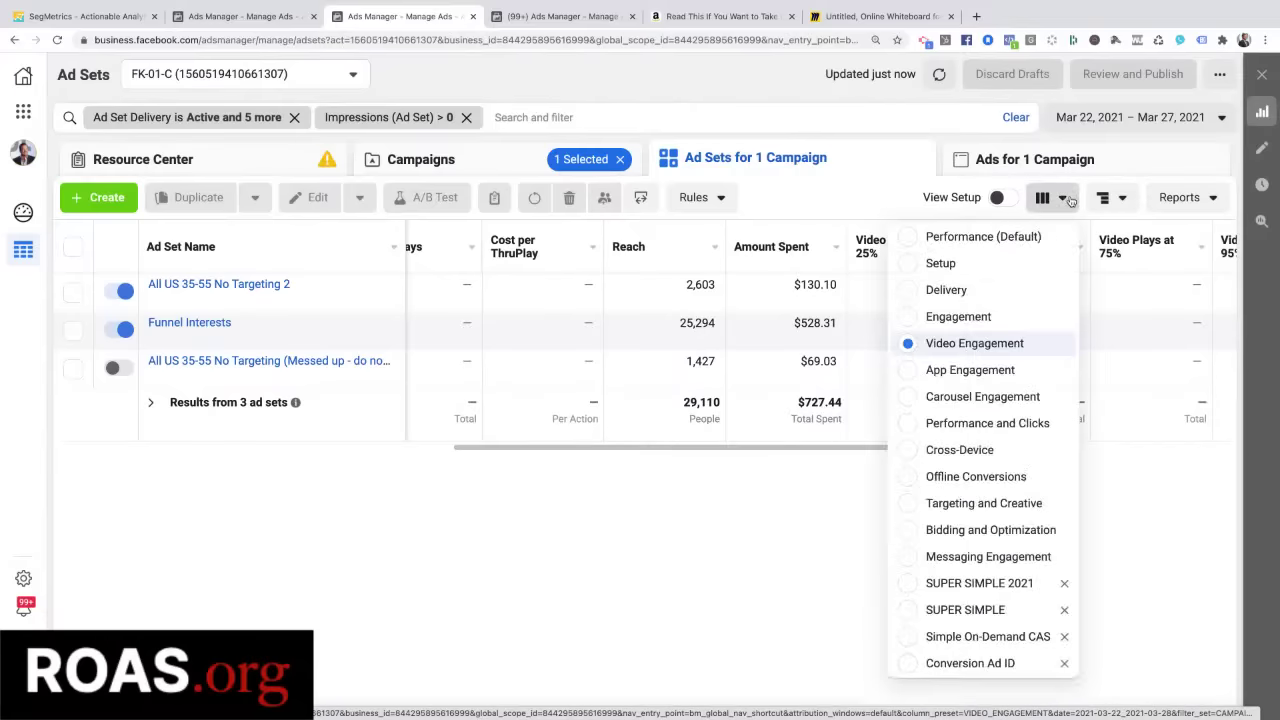
click(924, 585)
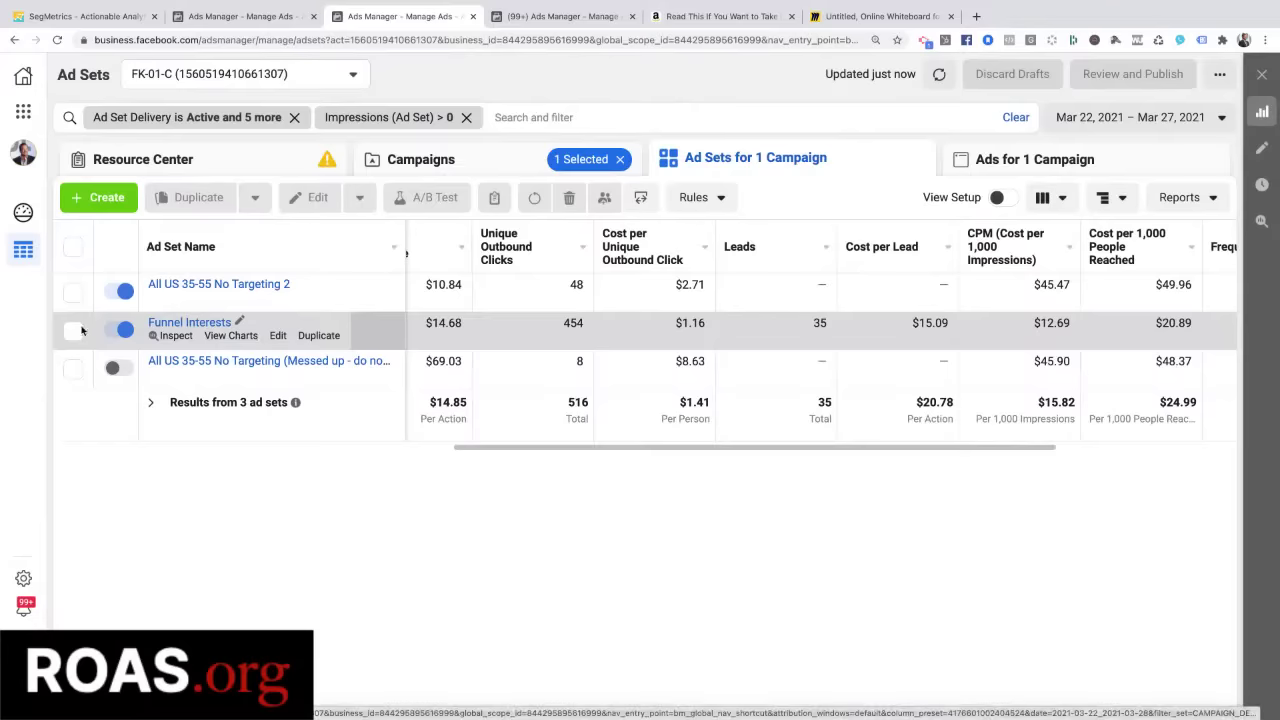
Open the "Funnel Interests" ad set's settings and review its conversion event, daily budget, excluded audiences and detailed interest targeting.
click(278, 336)
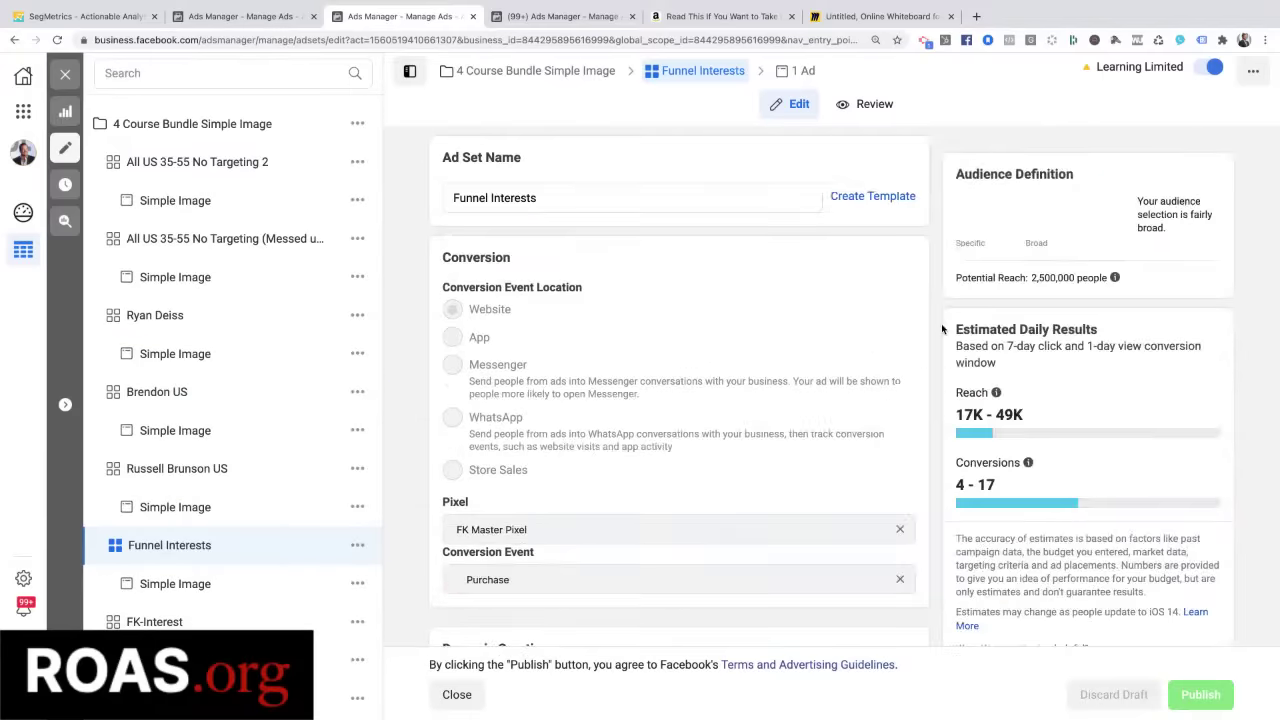
scroll(721, 352, down, 3)
scroll(721, 352, down, 10)
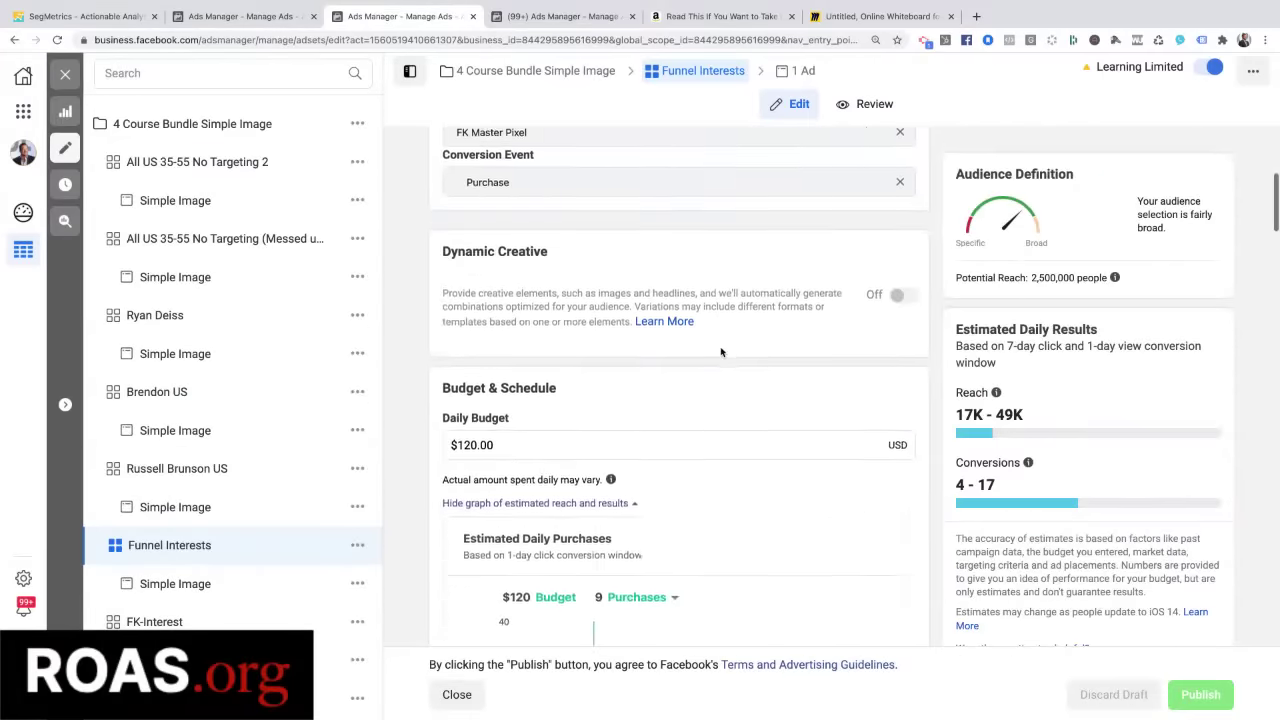
scroll(721, 352, down, 10)
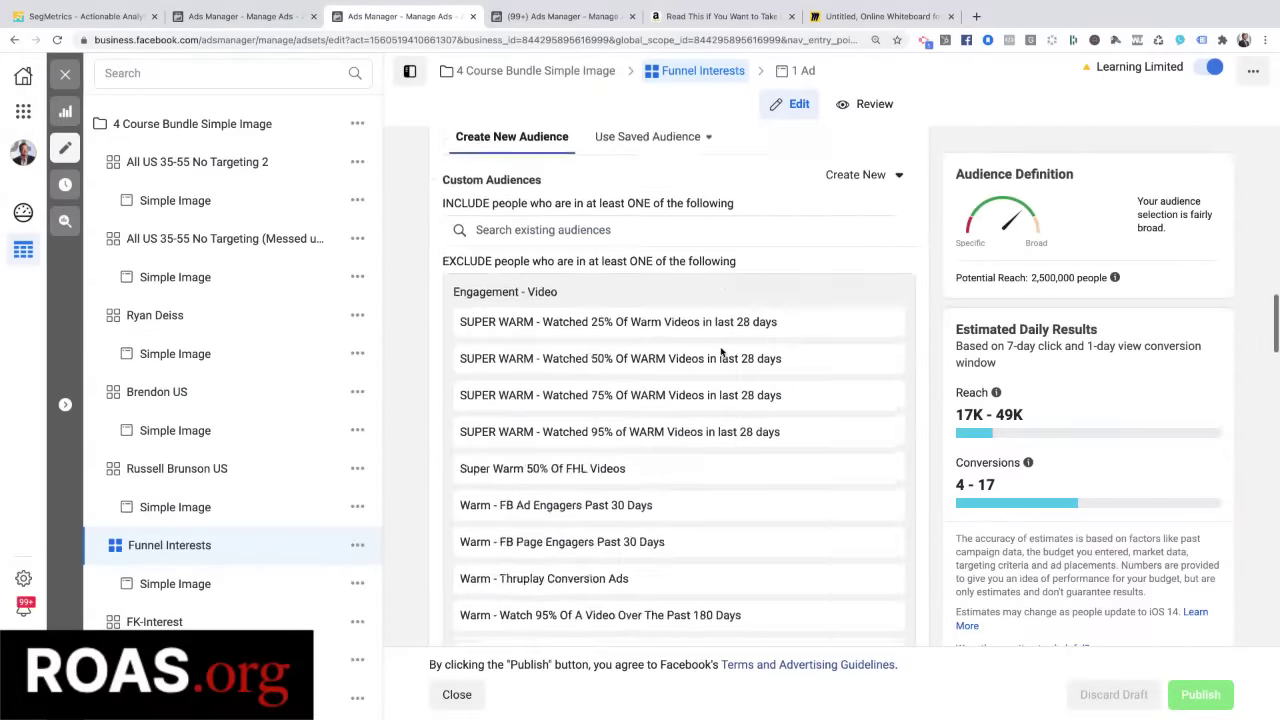
scroll(721, 352, down, 5)
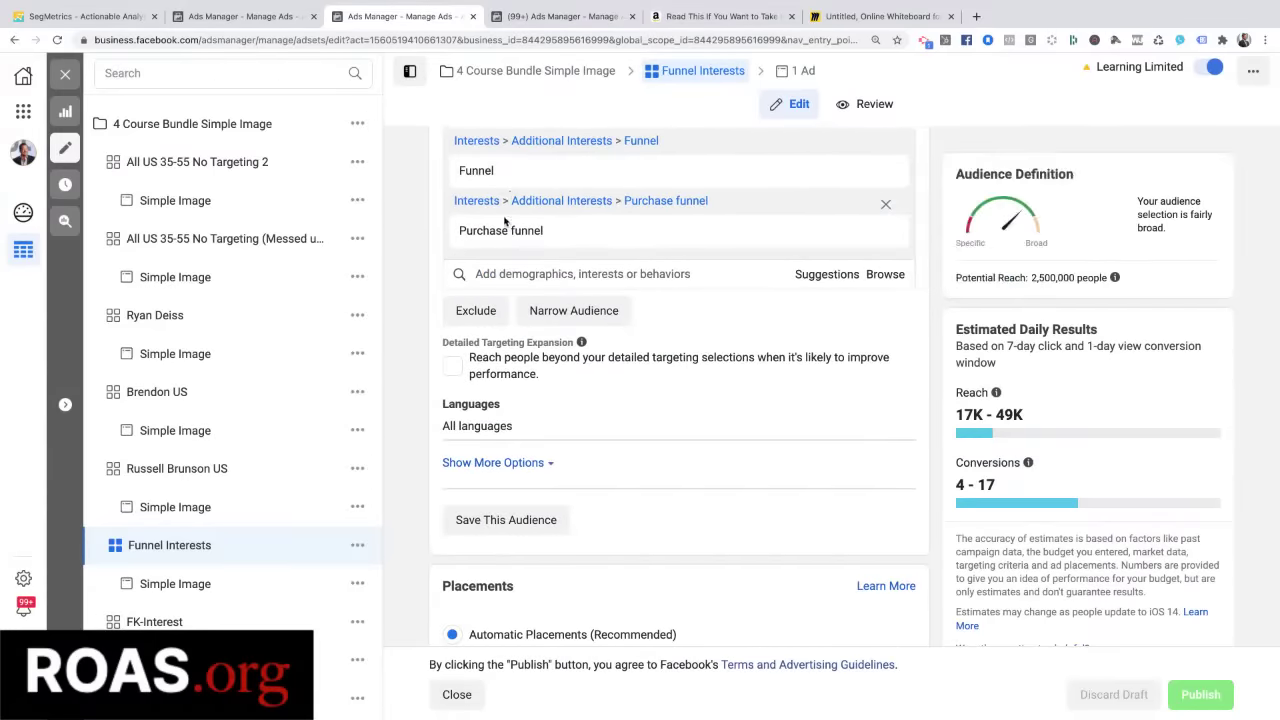
Check the "Purchase funnel" interest's details, close the "Funnel Interests" settings and return to the campaign's ad set list.
mouse_move(495, 238)
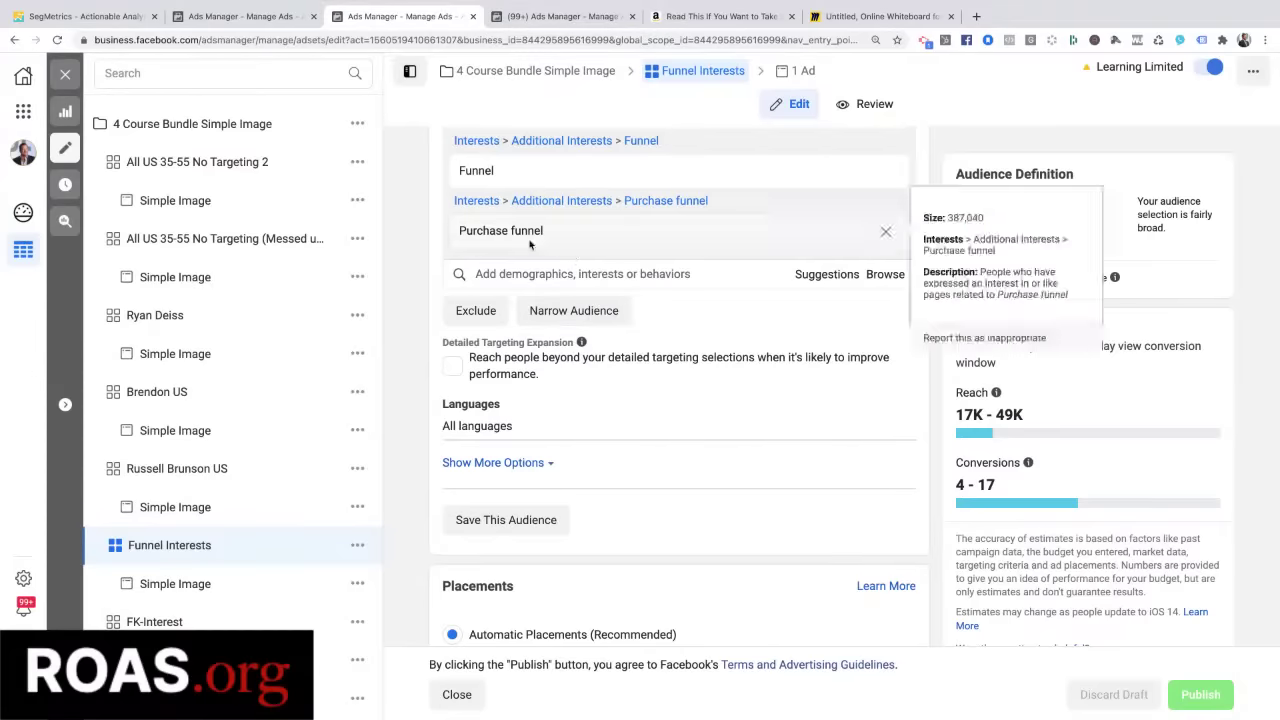
mouse_move(503, 246)
scroll(512, 244, up, 15)
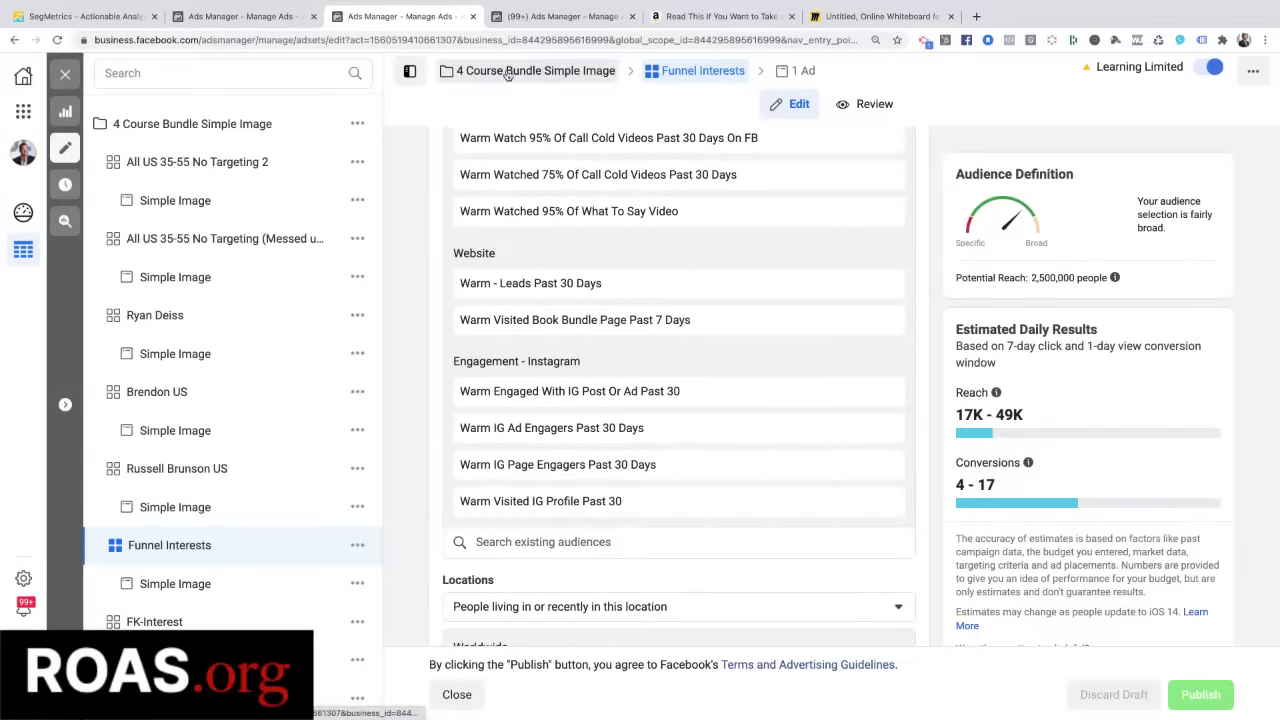
click(492, 75)
click(62, 74)
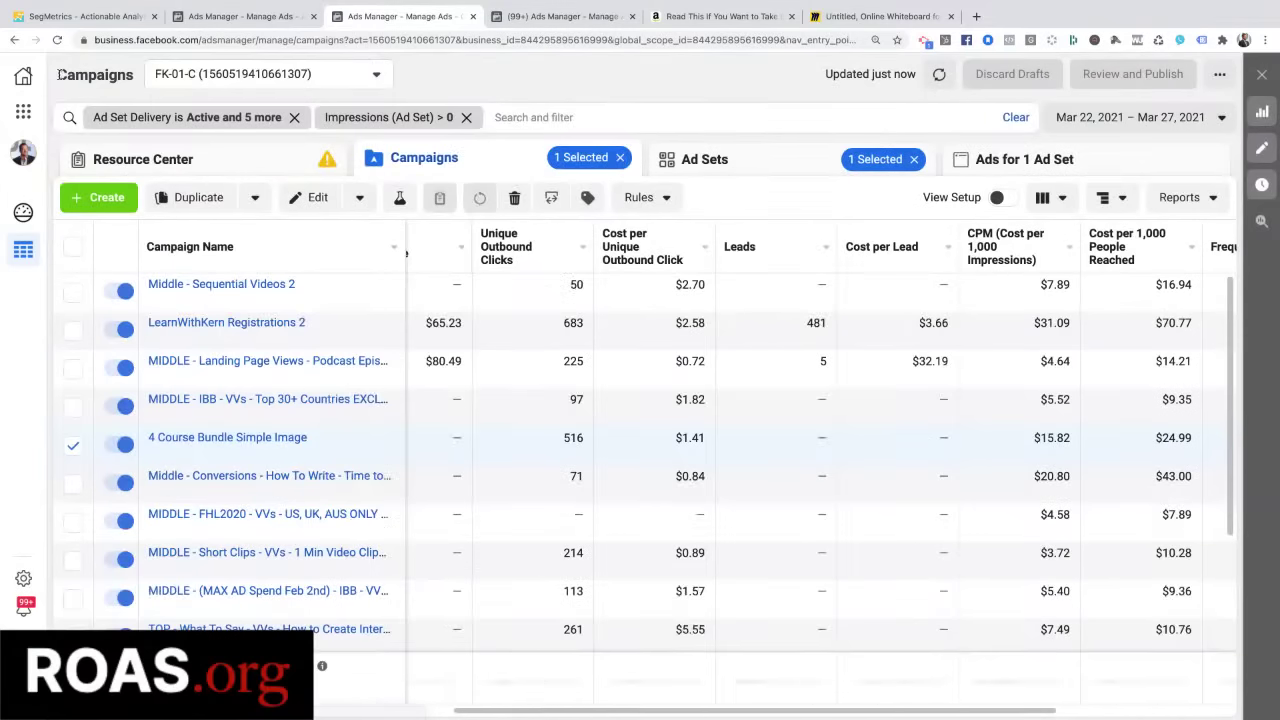
click(709, 160)
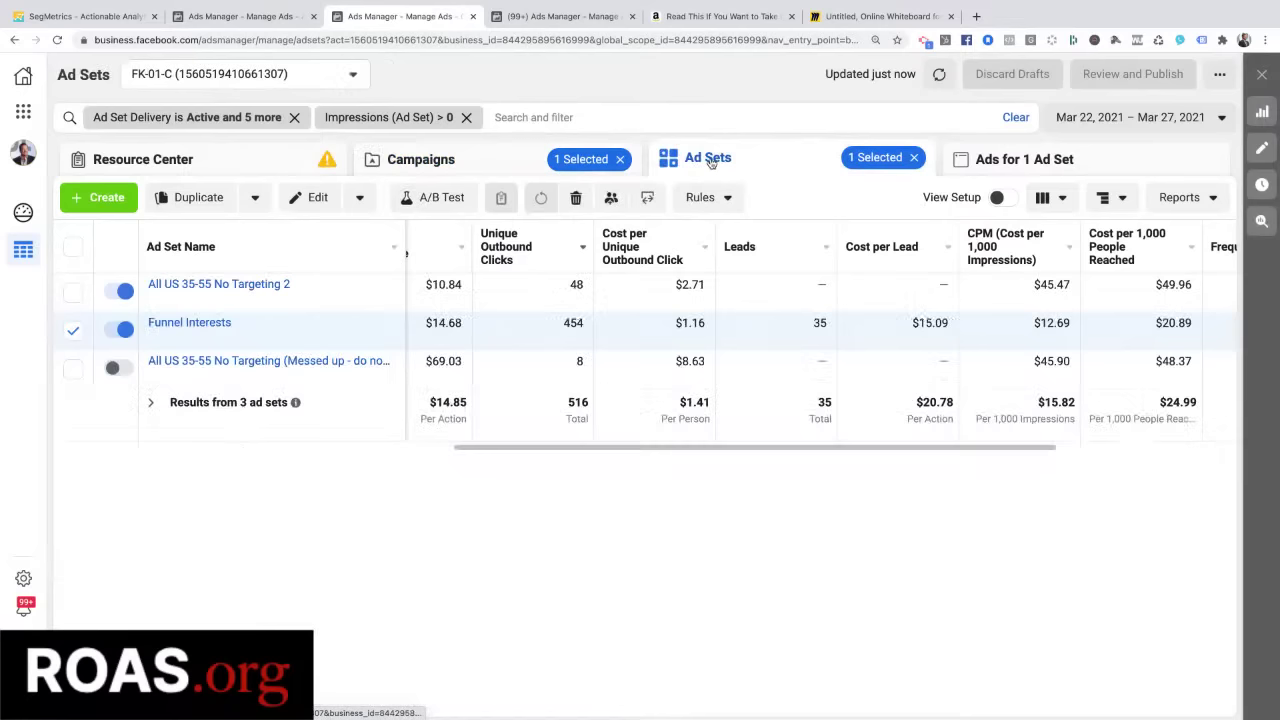
Open only the "All US 35-55 No Targeting 2" ad set's settings and review its conversion event, daily budget, schedule, location, age and detailed targeting.
click(73, 331)
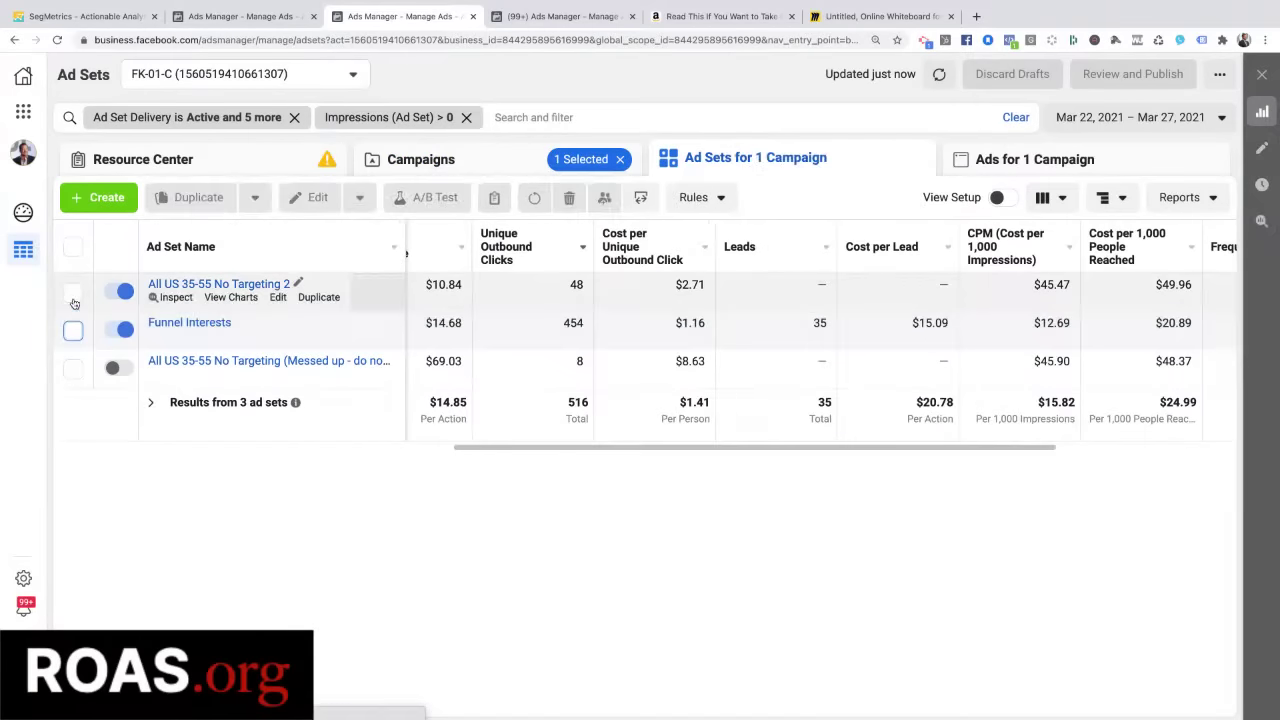
click(72, 293)
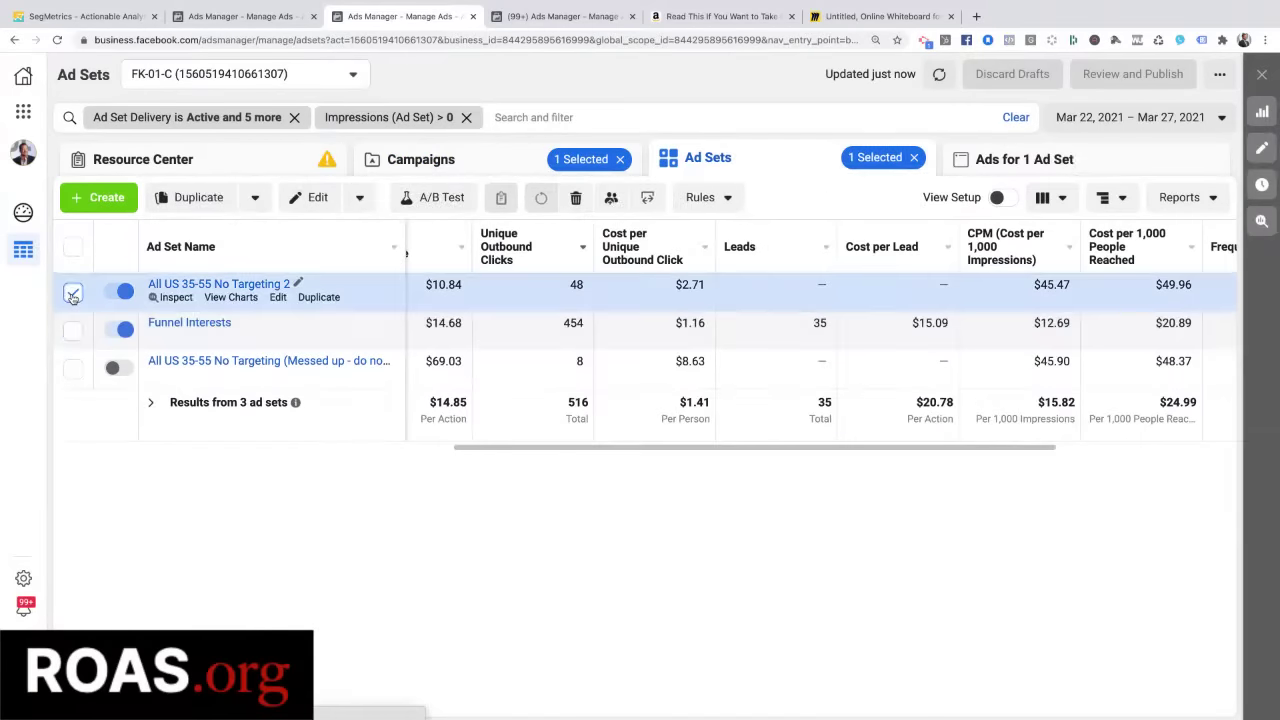
click(278, 298)
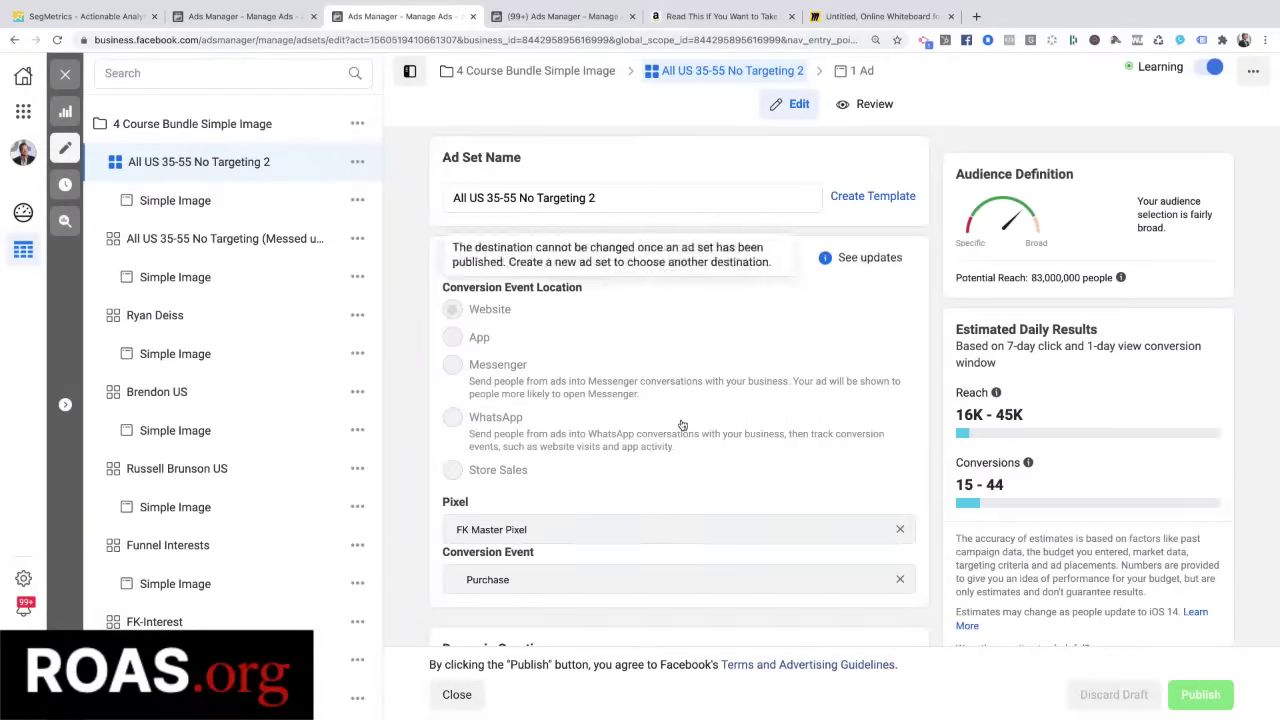
scroll(682, 425, down, 5)
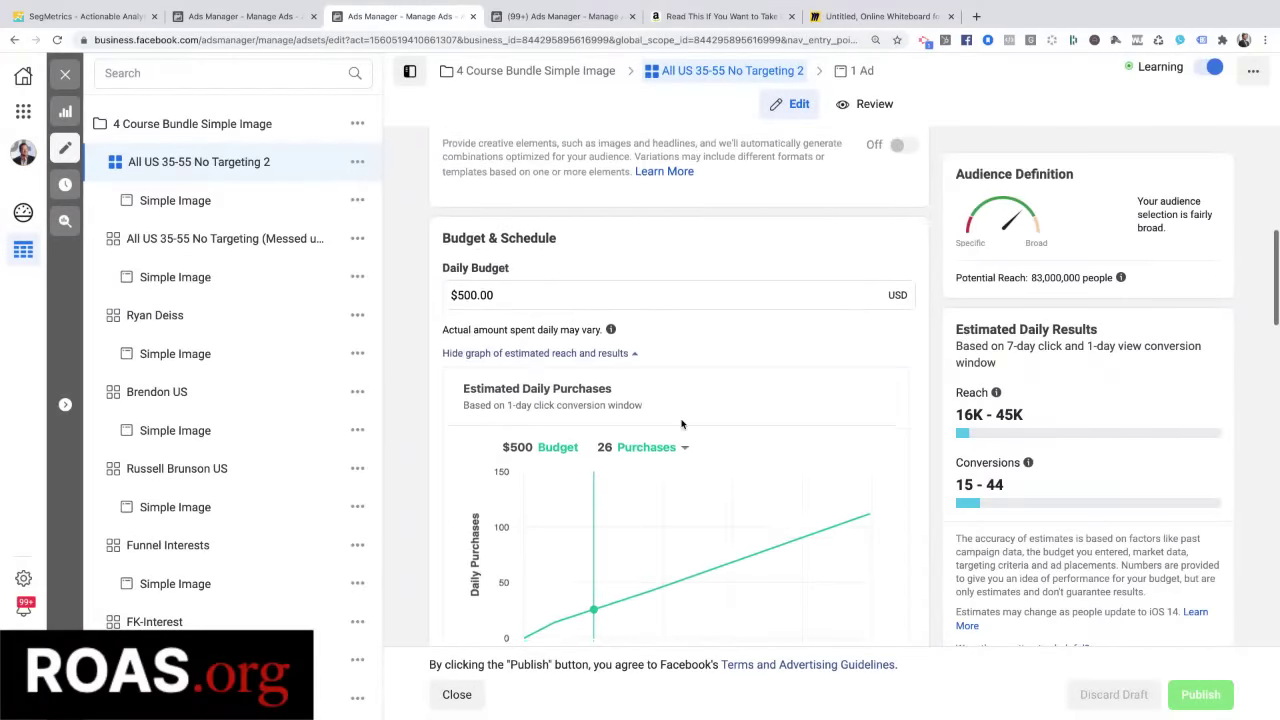
scroll(658, 390, down, 10)
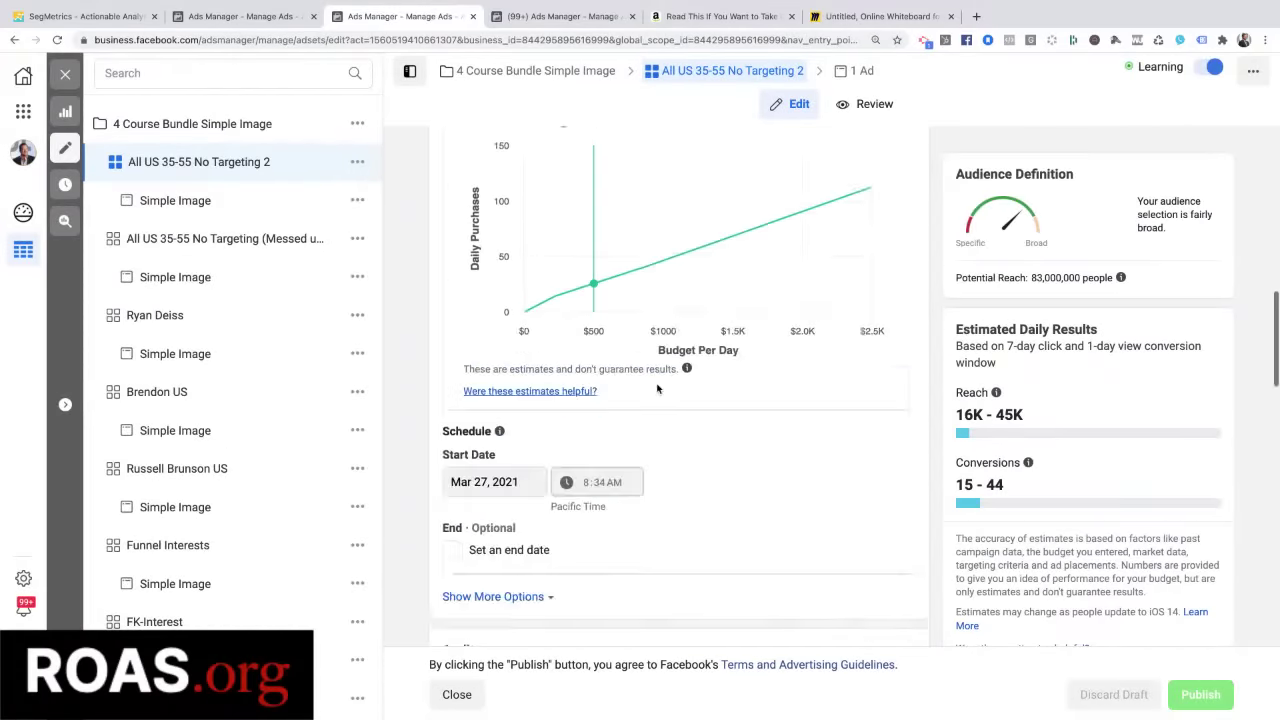
scroll(657, 389, down, 2)
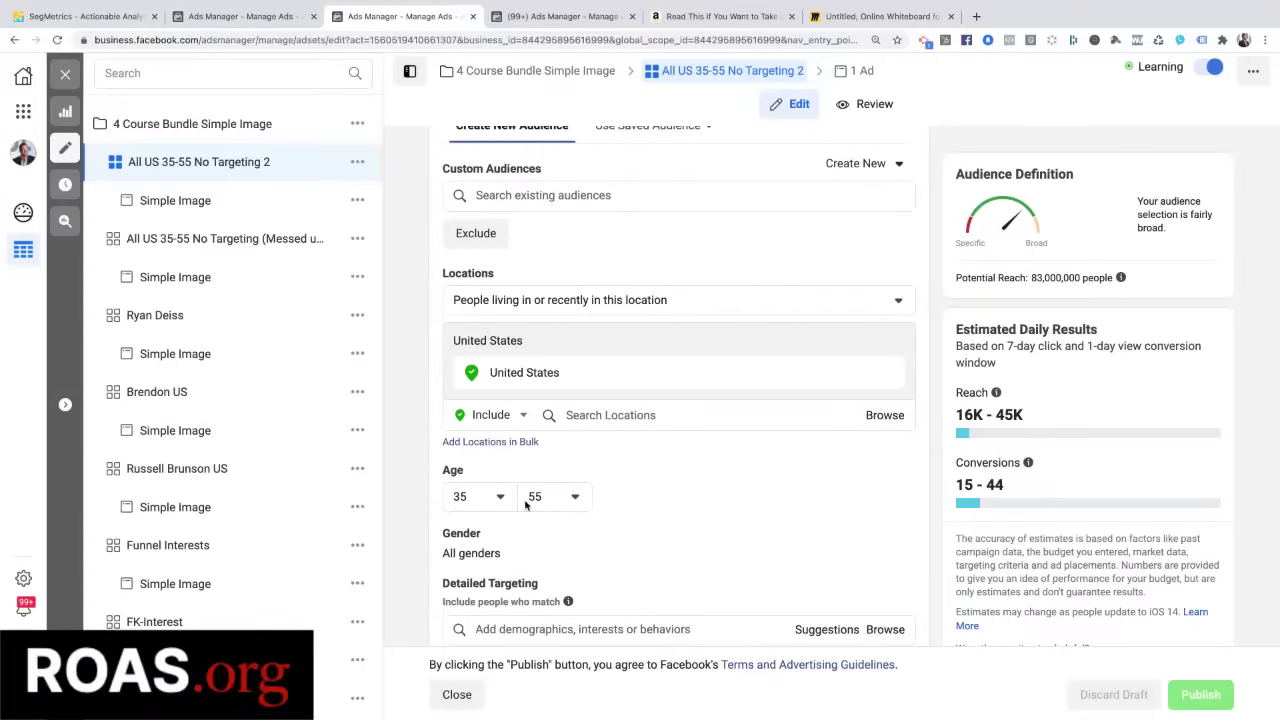
Close the ad set's settings and compare the three ad sets' purchase conversion value, ROAS, unique purchases and cost per purchase.
click(66, 76)
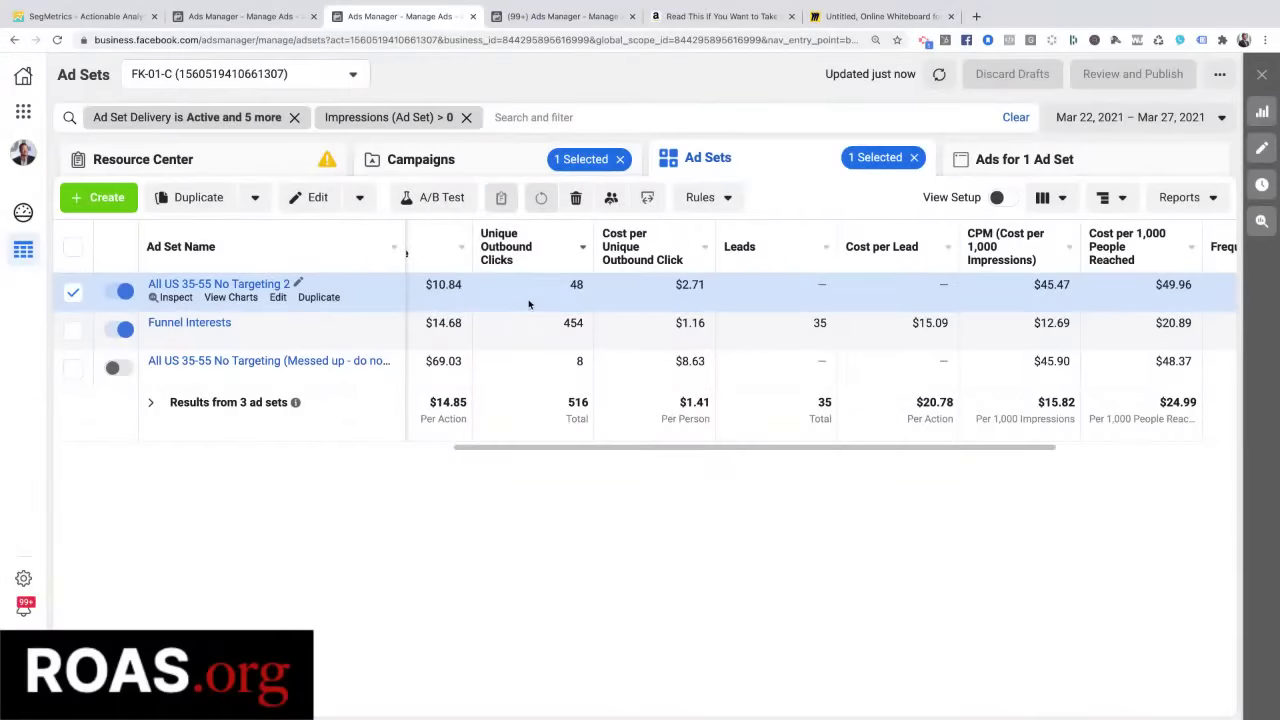
scroll(529, 304, left, 6)
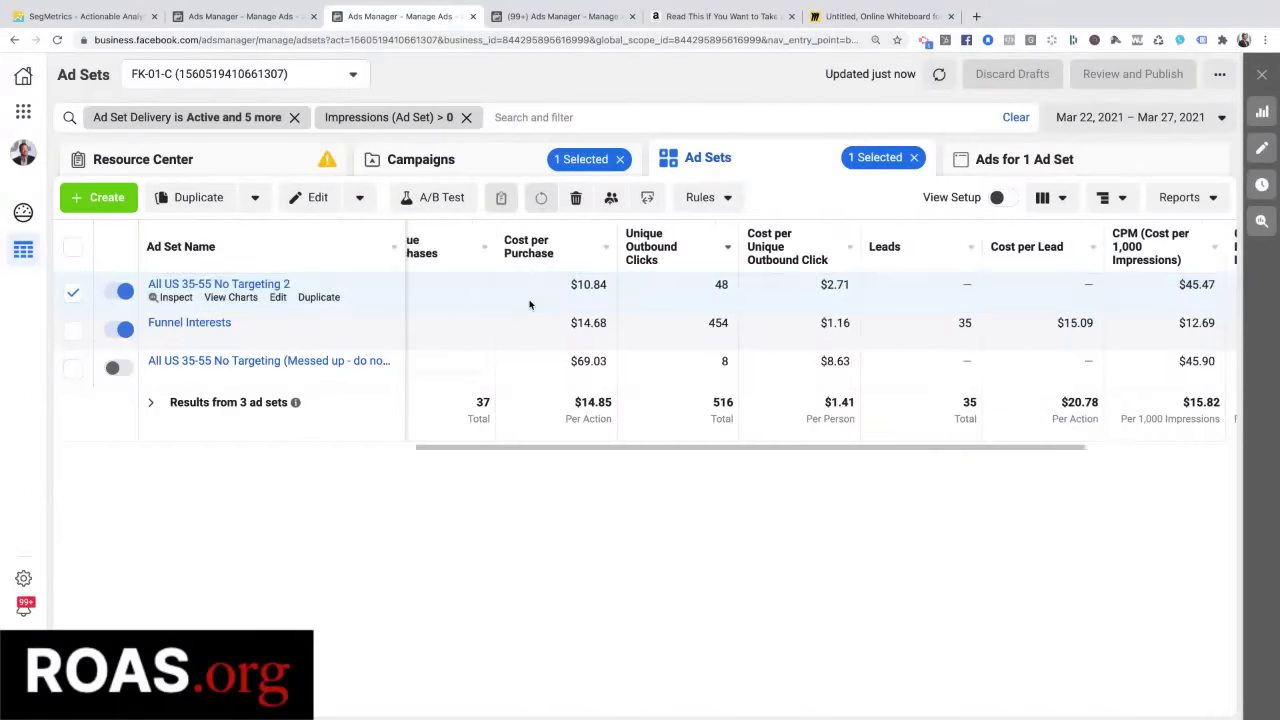
scroll(530, 304, left, 3)
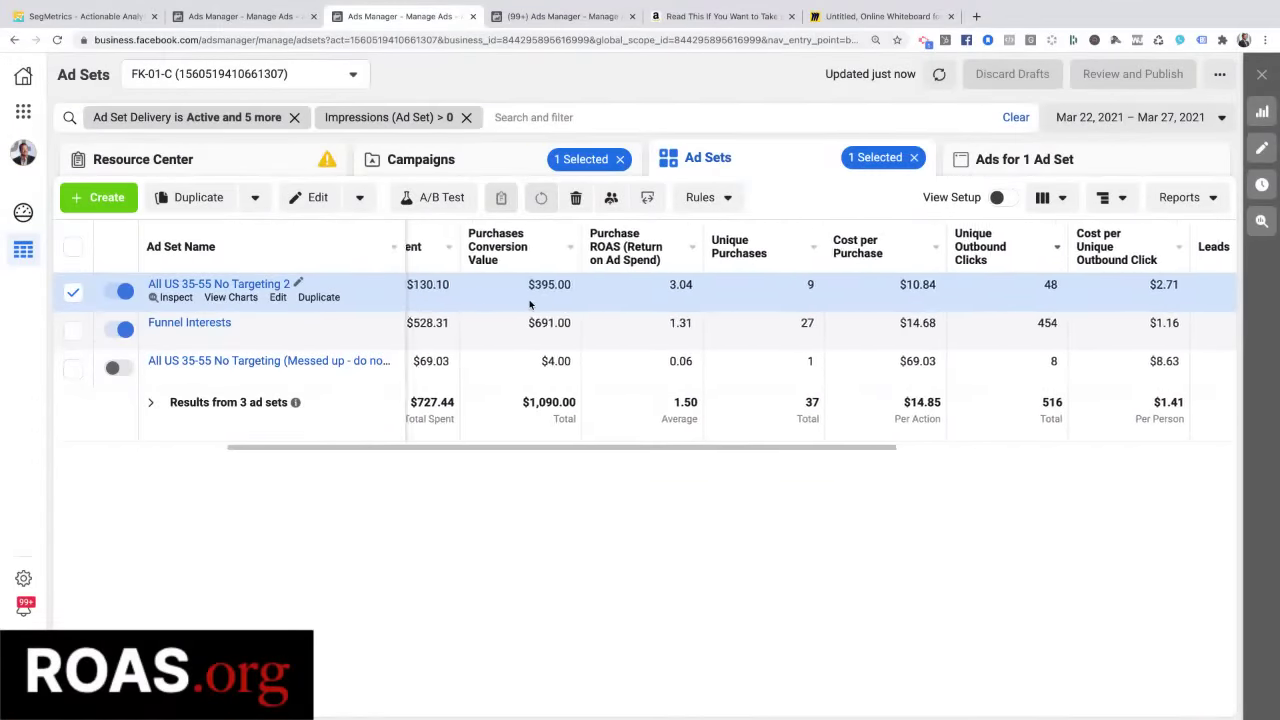